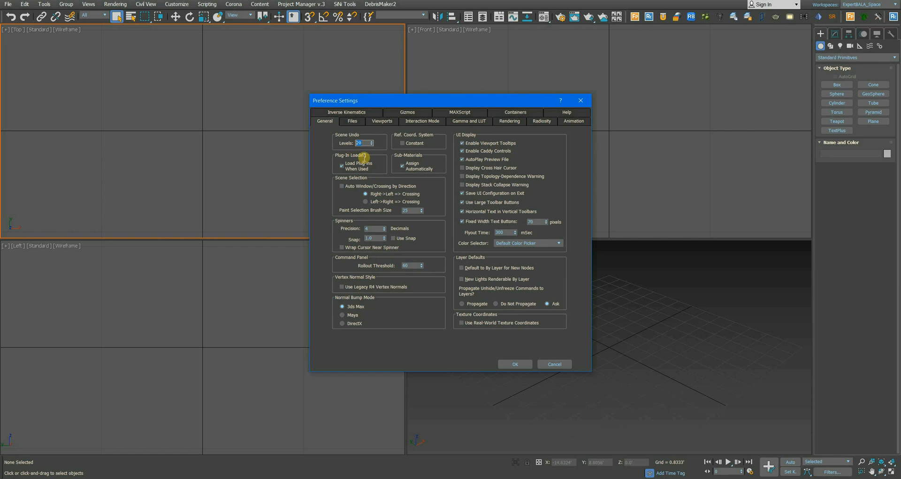
Set the Scene Undo levels to 50 and enable Backup on Save in the file handling preferences.
{"action": "left_click_drag", "start_coordinate": [400, 102], "coordinate": [342, 114]}
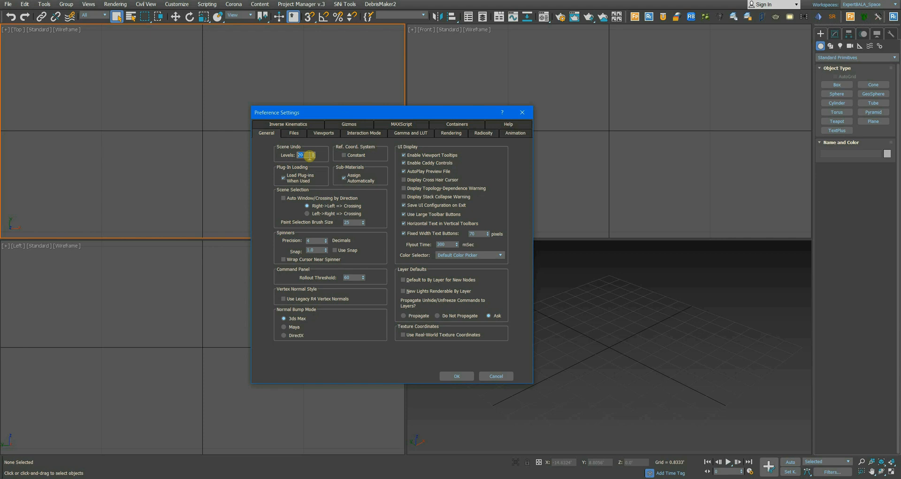
{"action": "type", "text": "50"}
{"action": "left_click", "coordinate": [293, 133]}
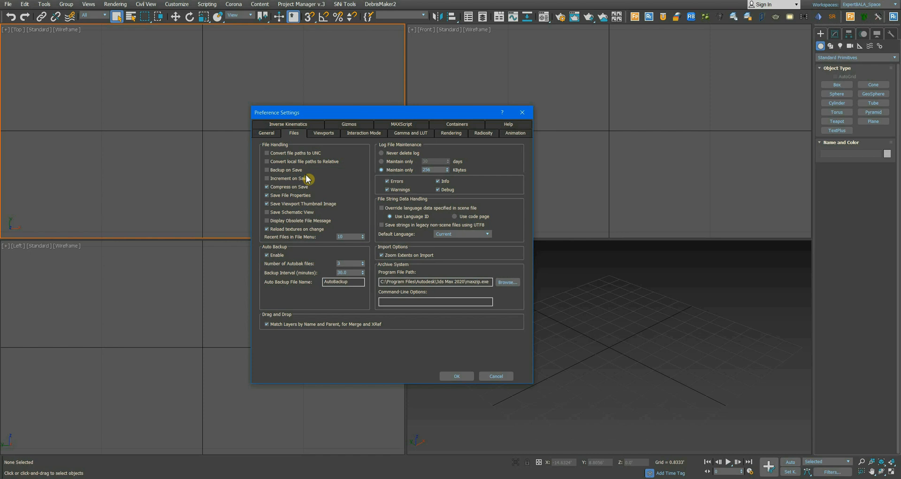
{"action": "left_click", "coordinate": [268, 172]}
{"action": "left_click", "coordinate": [267, 186]}
{"action": "left_click", "coordinate": [269, 187]}
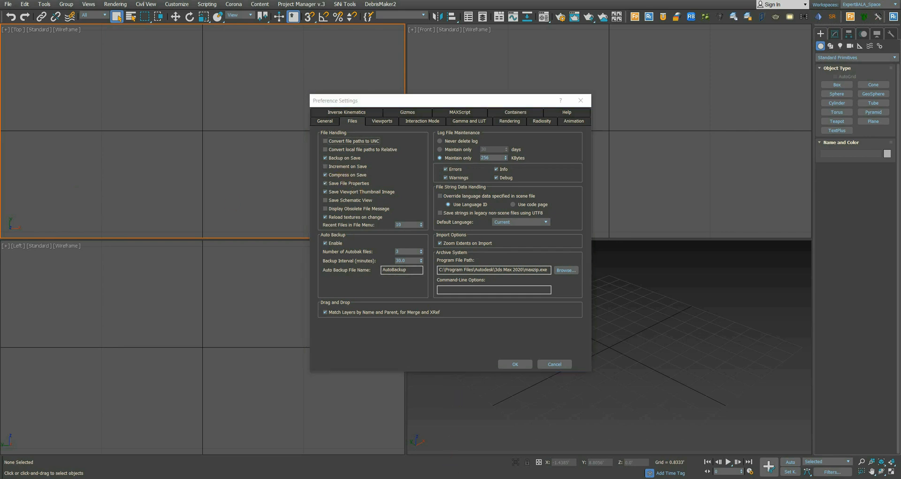
{"action": "left_click", "coordinate": [551, 365]}
Switch to File Explorer and open the house's 3ds Max scene file from the project's inner folder.
{"action": "mouse_move", "coordinate": [434, 476]}
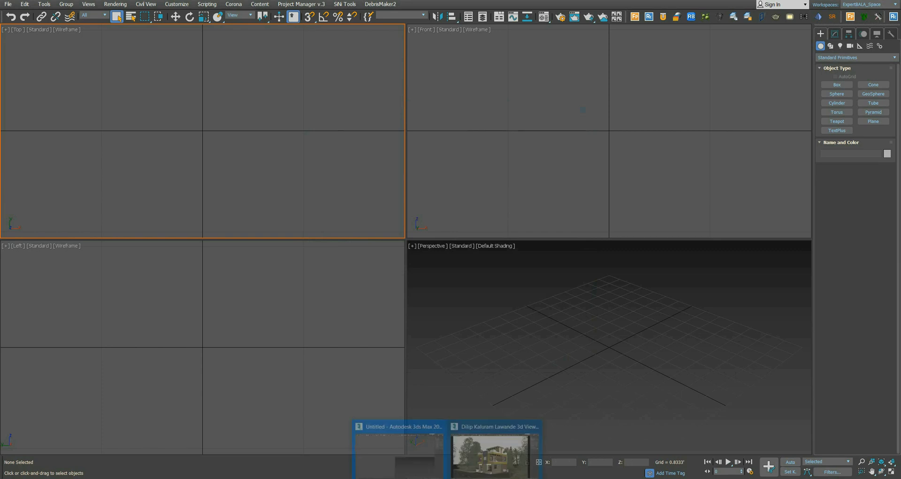
{"action": "left_click", "coordinate": [478, 451]}
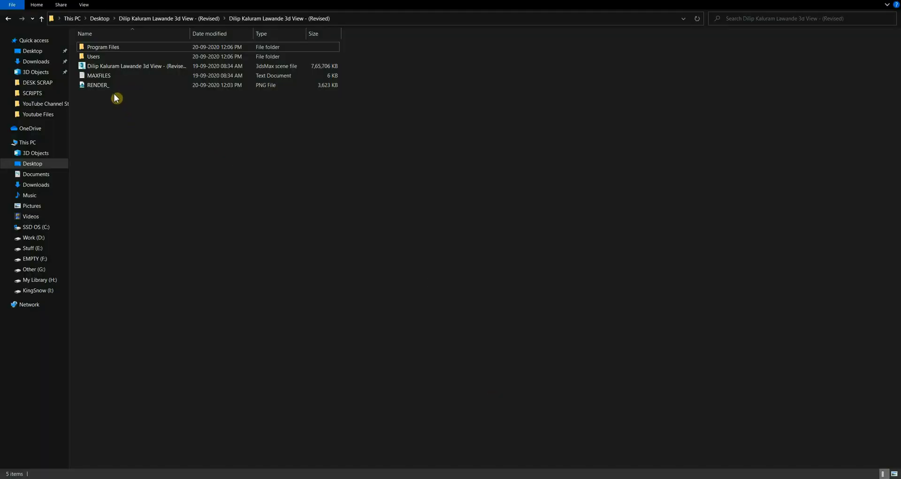
{"action": "left_click", "coordinate": [126, 68]}
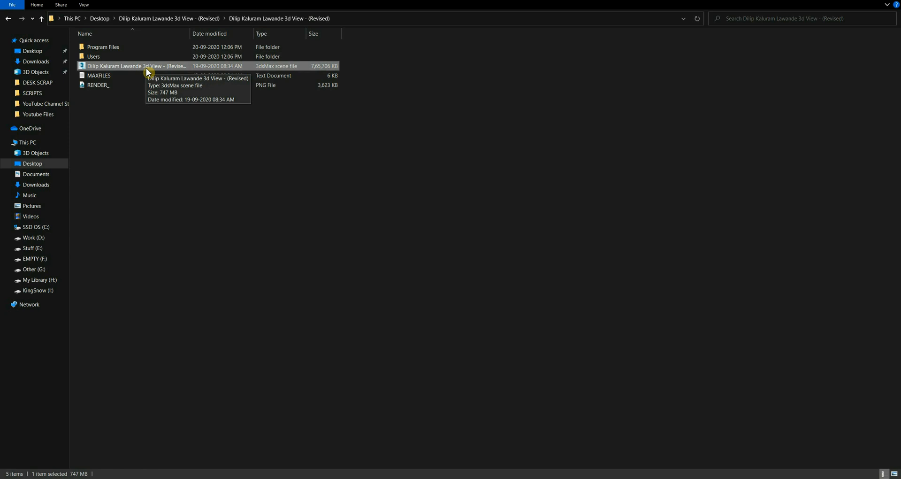
{"action": "double_click", "coordinate": [145, 68]}
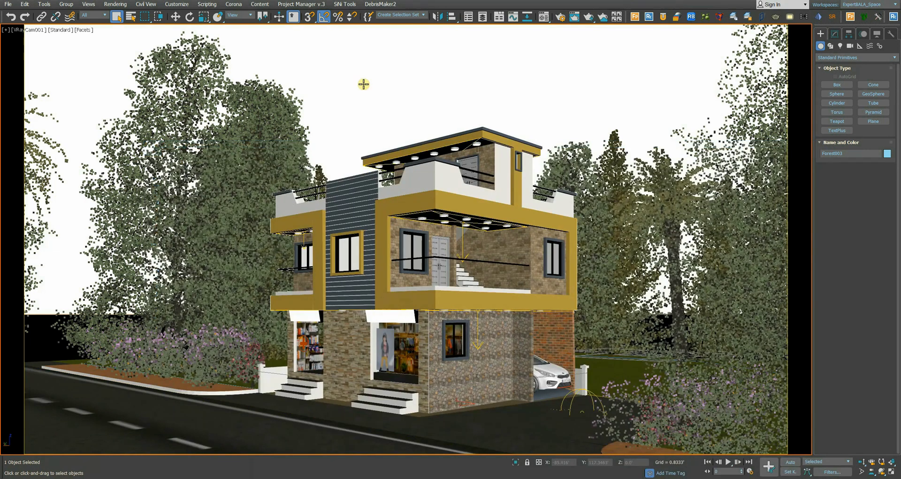
Disable Compress on Save in the file handling preferences of the house scene.
{"action": "left_click", "coordinate": [8, 5]}
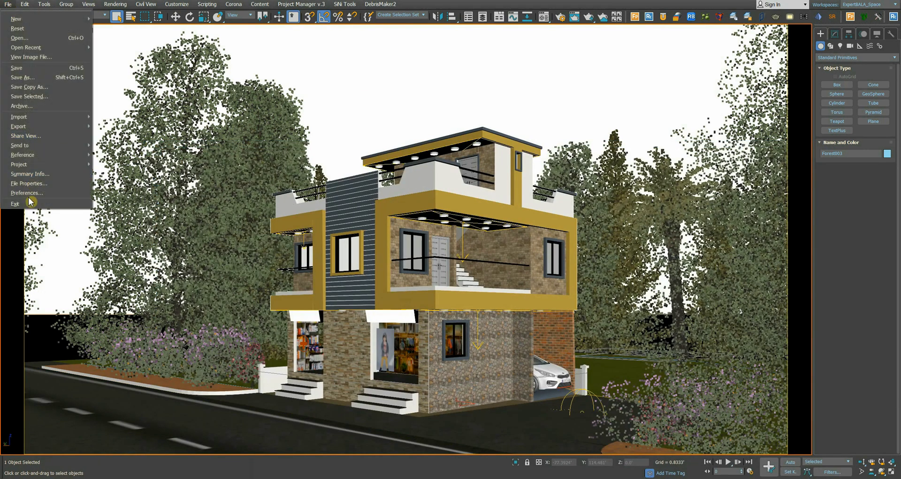
{"action": "left_click", "coordinate": [27, 194]}
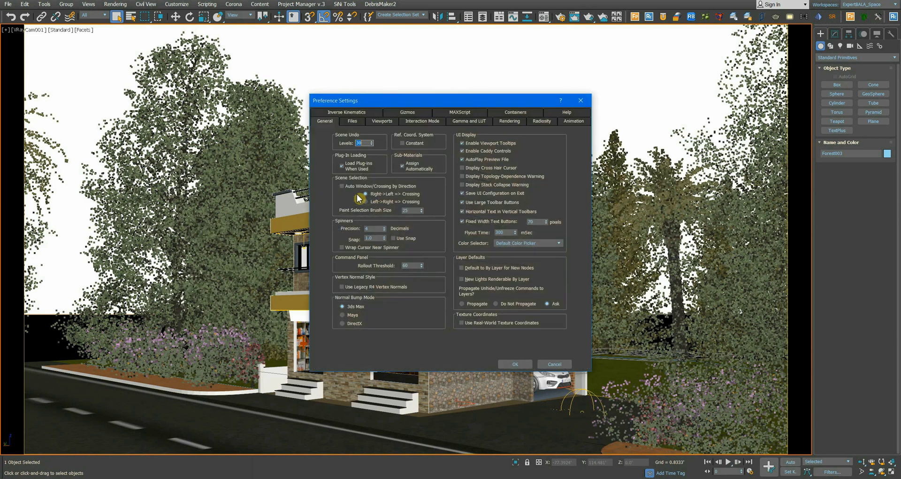
{"action": "left_click", "coordinate": [353, 121]}
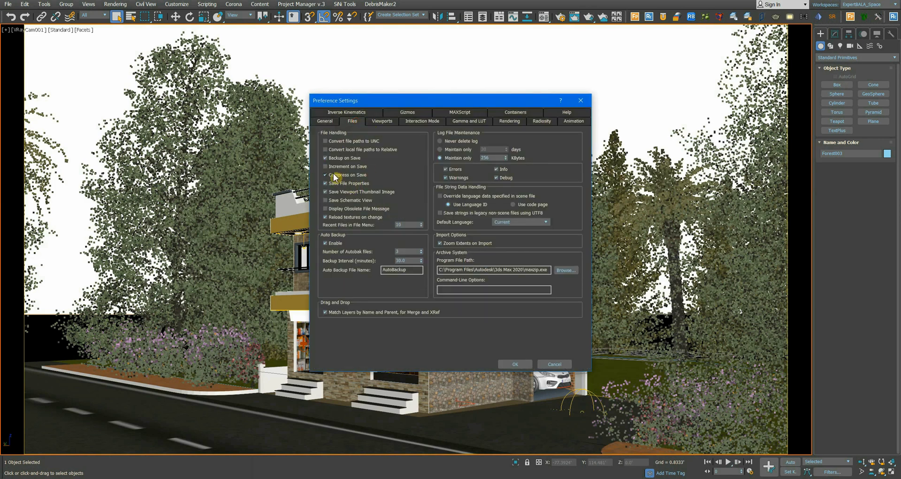
{"action": "left_click", "coordinate": [335, 174]}
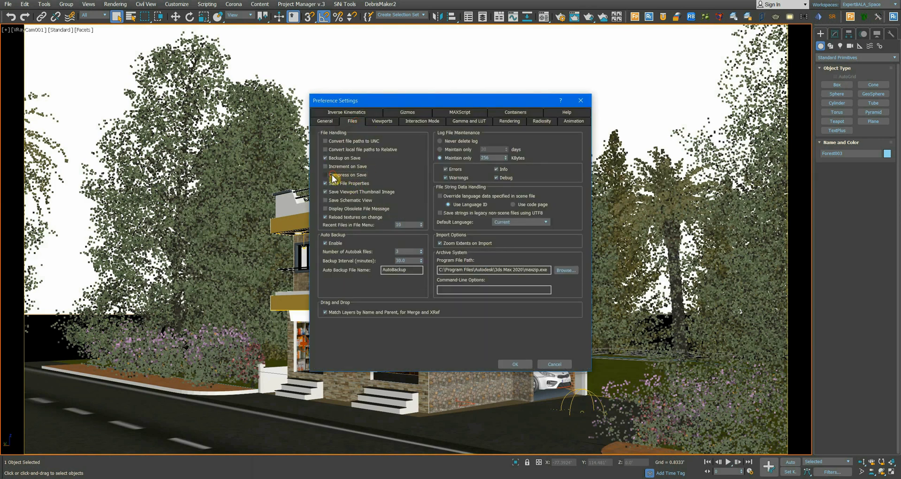
{"action": "left_click", "coordinate": [514, 364]}
Save a copy of the house scene under its existing name in the revised 3D view folder on the Desktop.
{"action": "left_click", "coordinate": [8, 4]}
{"action": "left_click", "coordinate": [26, 78]}
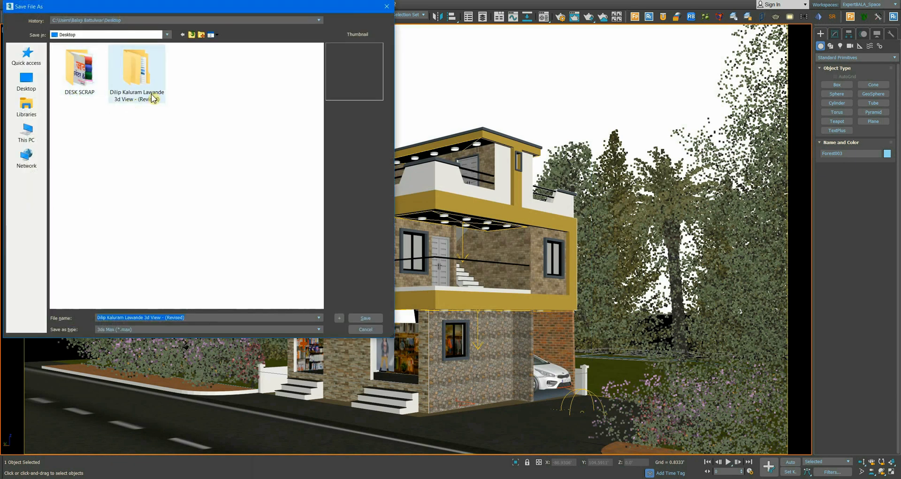
{"action": "double_click", "coordinate": [121, 80]}
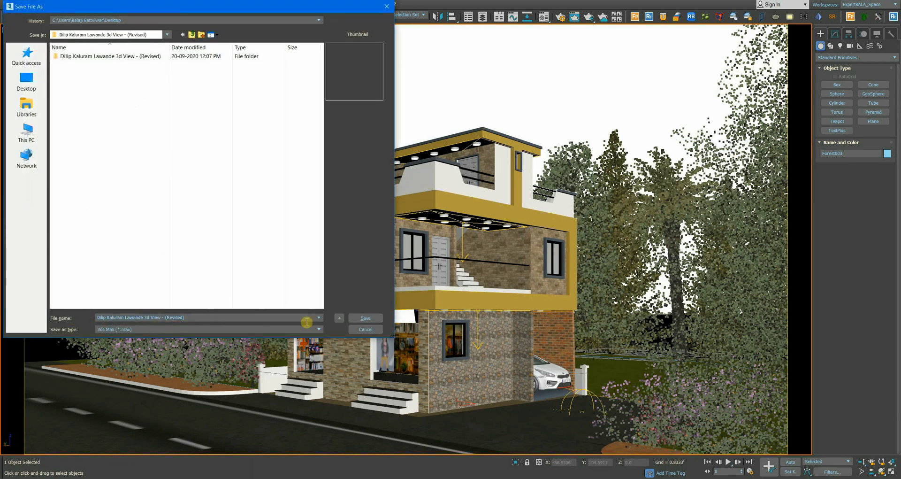
{"action": "left_click", "coordinate": [352, 319]}
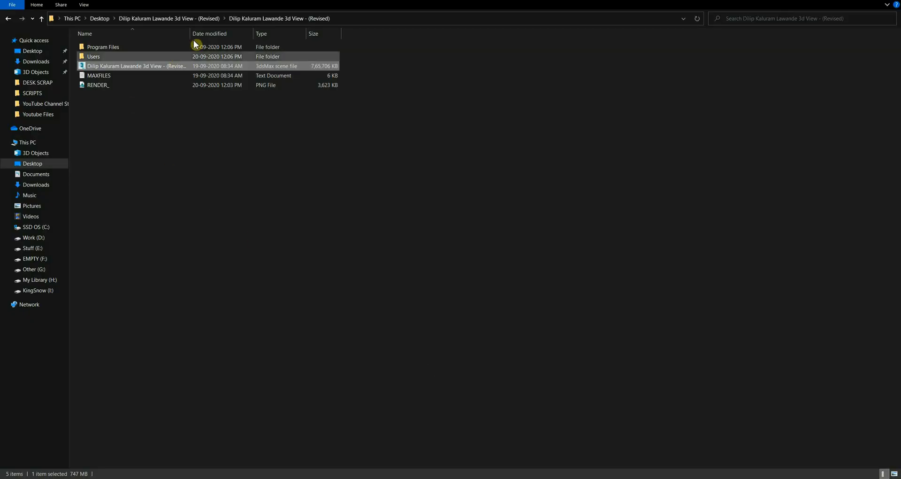
Compare the size of the newly saved scene file with the original scene file in the inner folder.
{"action": "left_click", "coordinate": [202, 19]}
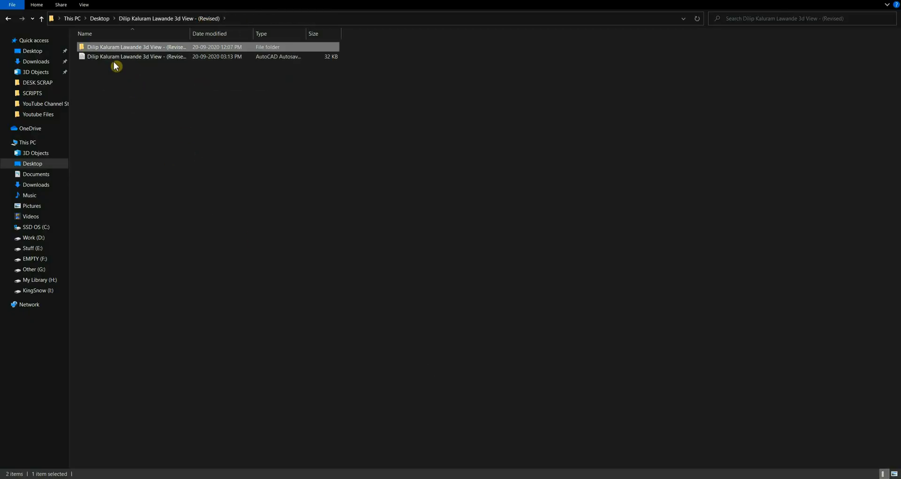
{"action": "left_click", "coordinate": [425, 328]}
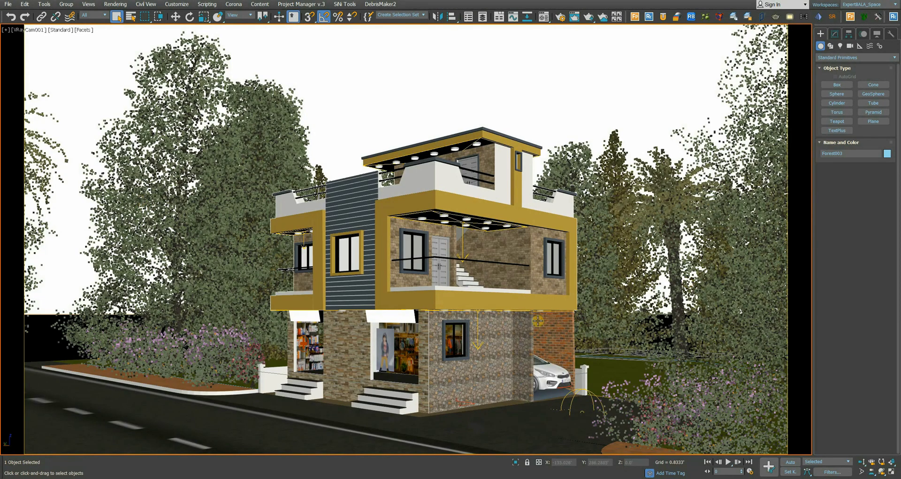
{"action": "left_click", "coordinate": [483, 439]}
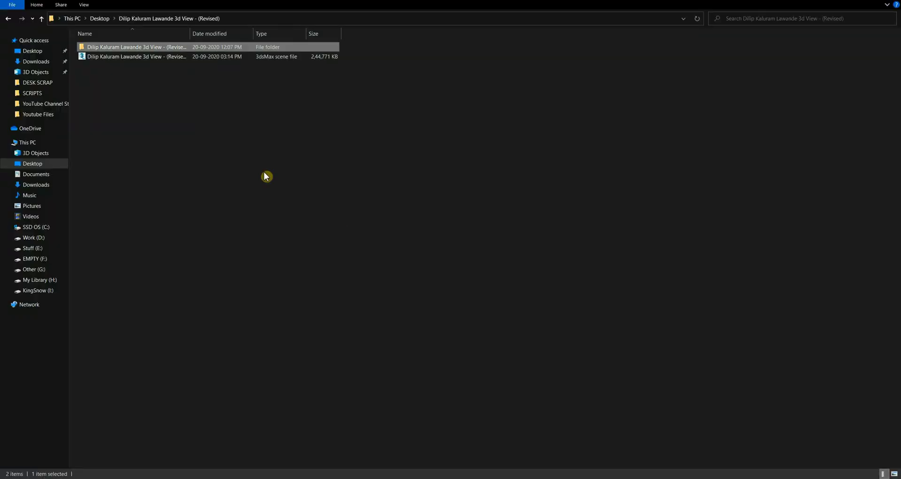
{"action": "left_click", "coordinate": [96, 60]}
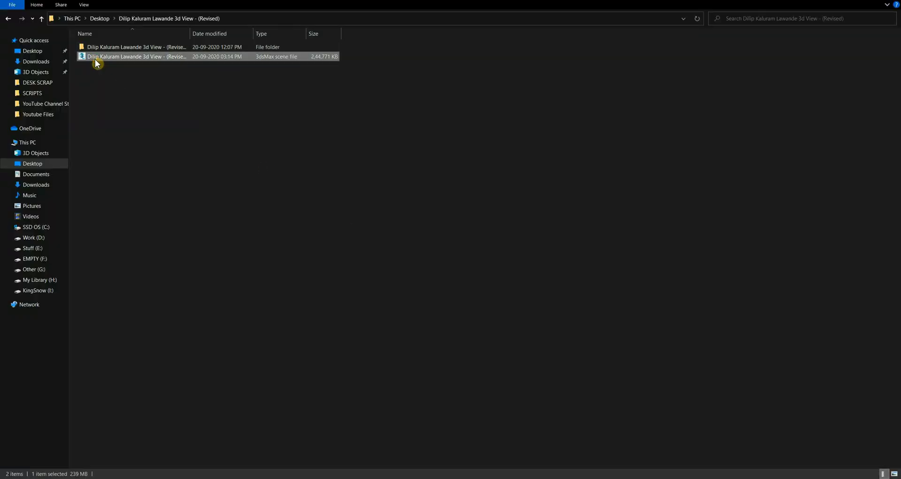
{"action": "double_click", "coordinate": [152, 48]}
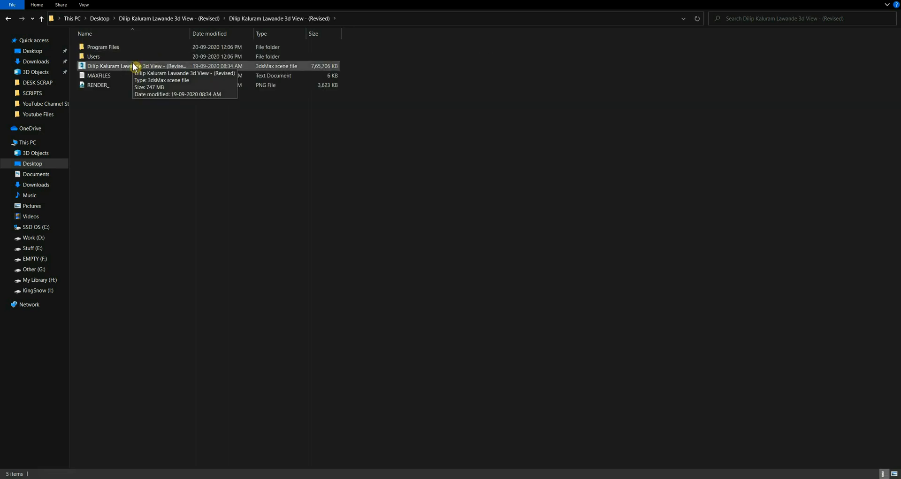
{"action": "left_click", "coordinate": [184, 21]}
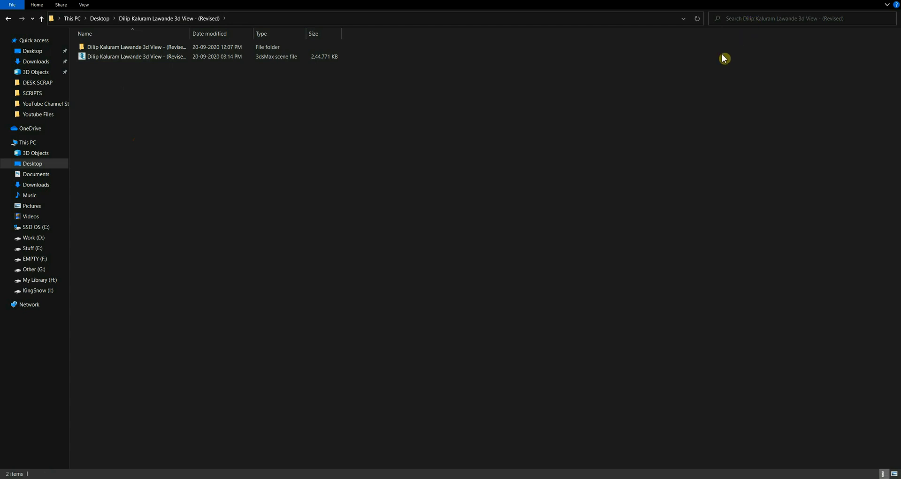
Switch to the untitled scene and review its file handling and auto backup preferences.
{"action": "mouse_move", "coordinate": [484, 477]}
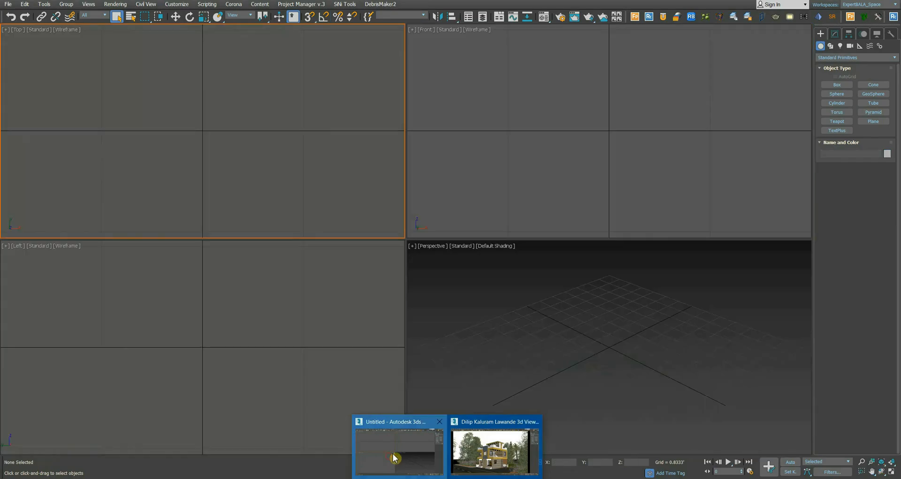
{"action": "left_click", "coordinate": [394, 458]}
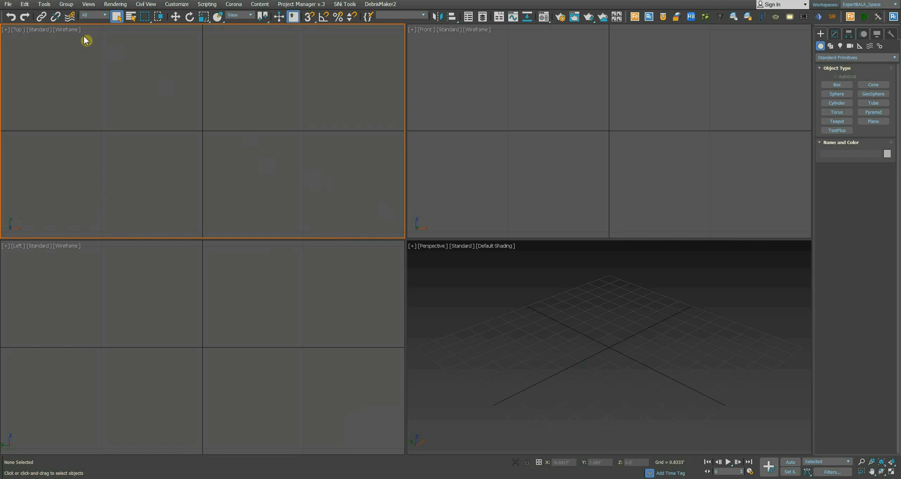
{"action": "left_click", "coordinate": [8, 5]}
{"action": "left_click", "coordinate": [19, 192]}
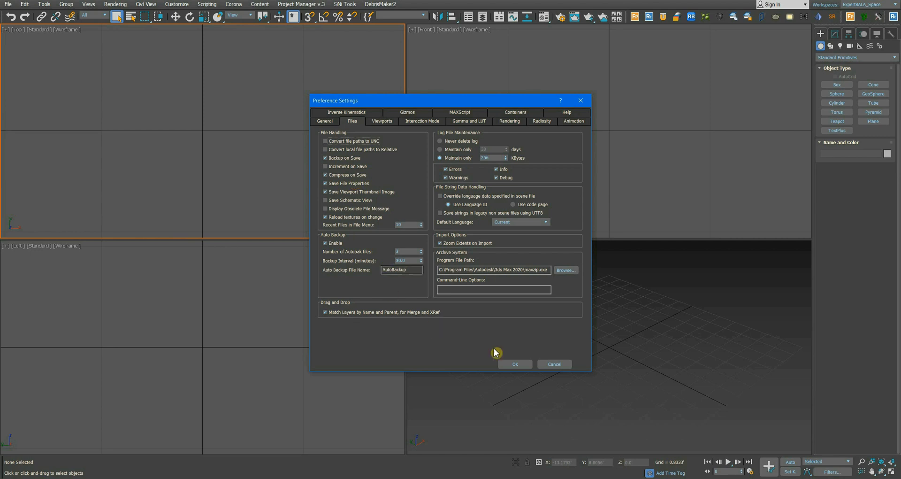
{"action": "left_click", "coordinate": [513, 365]}
{"action": "key", "text": "alt+r"}
{"action": "left_click", "coordinate": [388, 131]}
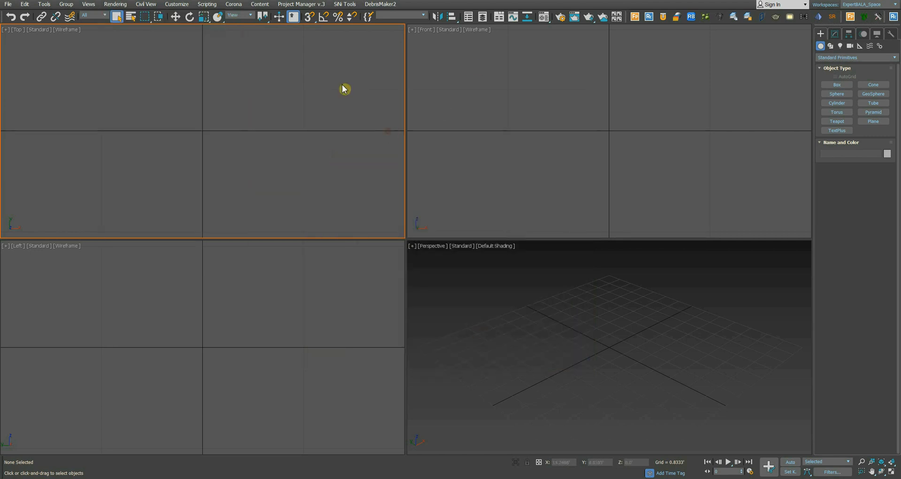
Set the display units to US Standard with Decimal Feet in Units Setup.
{"action": "left_click", "coordinate": [176, 4]}
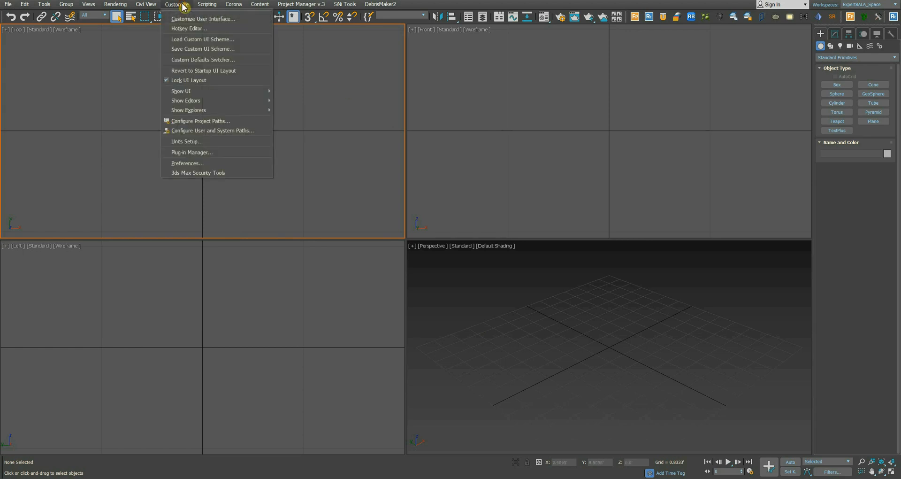
{"action": "left_click", "coordinate": [213, 143]}
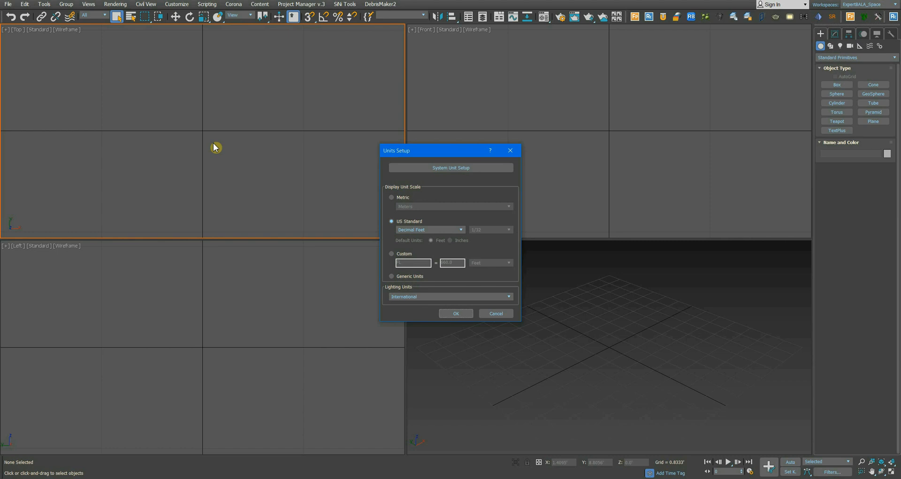
{"action": "left_click", "coordinate": [389, 198]}
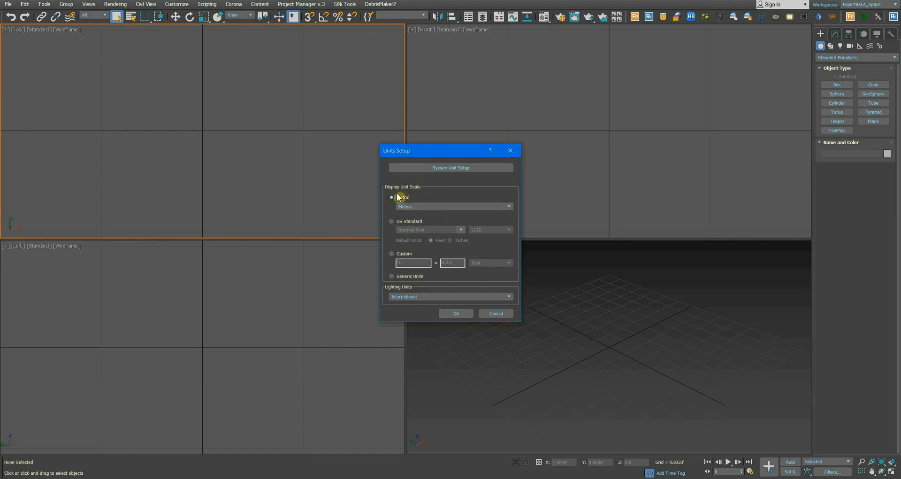
{"action": "left_click", "coordinate": [410, 224]}
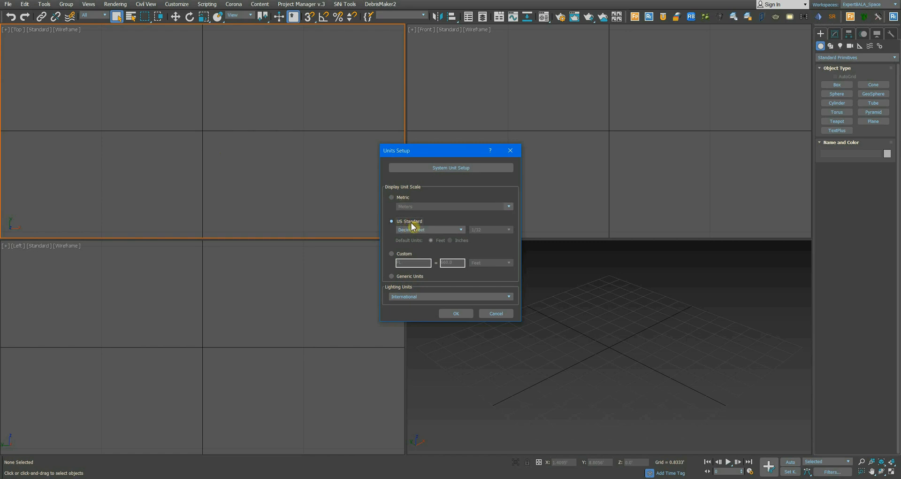
{"action": "left_click", "coordinate": [415, 229]}
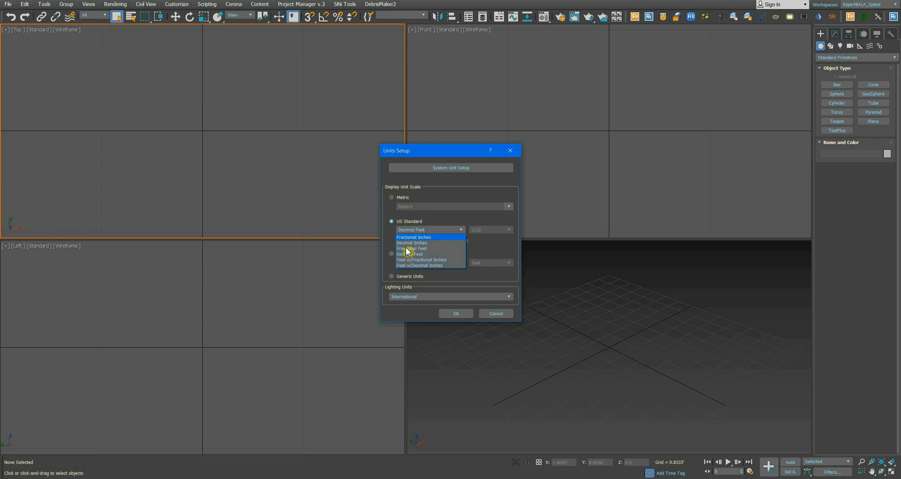
{"action": "left_click", "coordinate": [428, 256]}
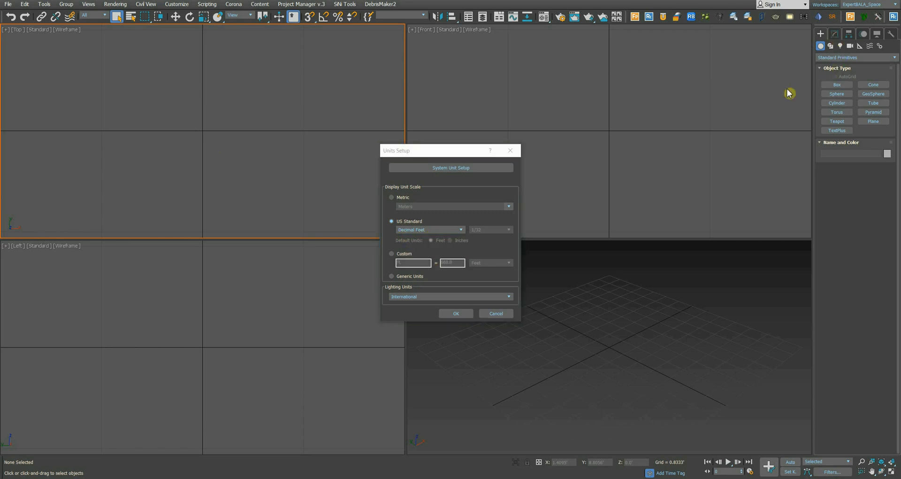
{"action": "left_click", "coordinate": [469, 312]}
Draw a box about 3.07 ft long, 1.7 ft wide and 2.26 ft high in the Perspective viewport.
{"action": "left_click", "coordinate": [847, 86]}
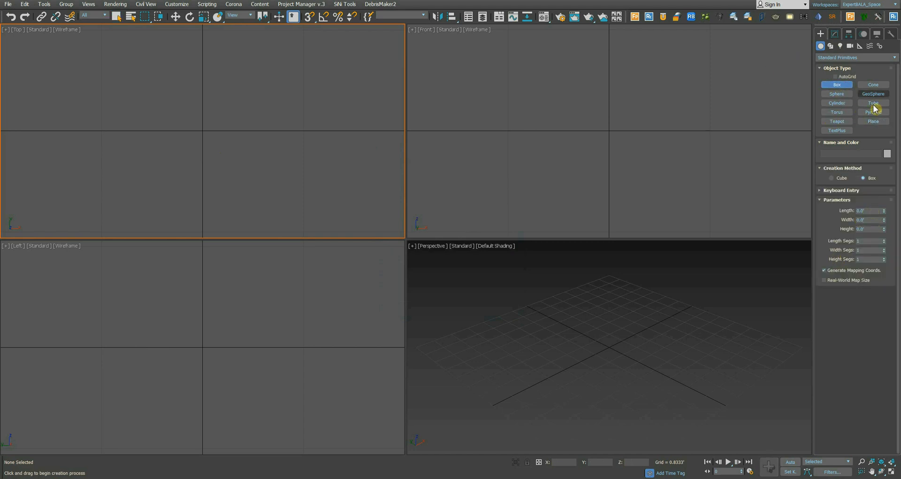
{"action": "left_click_drag", "start_coordinate": [521, 344], "coordinate": [531, 386]}
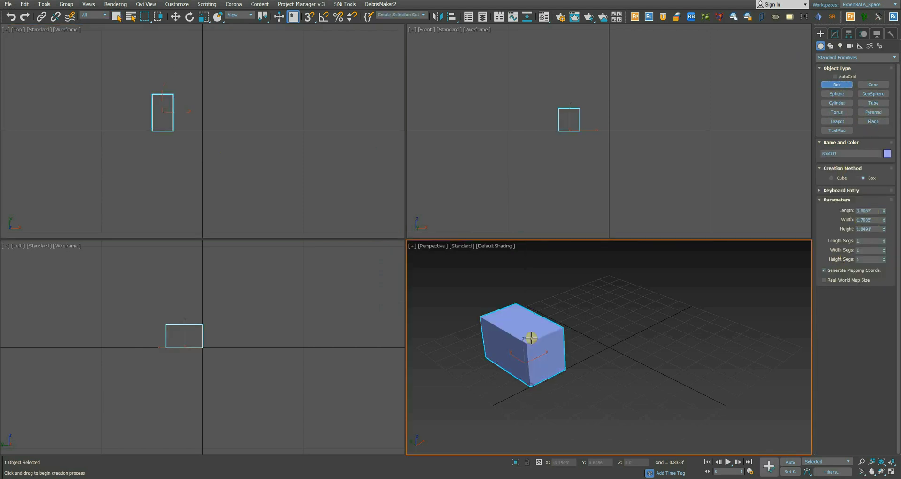
{"action": "left_click", "coordinate": [531, 335]}
Set the box's height to 5 ft.
{"action": "left_click", "coordinate": [877, 230]}
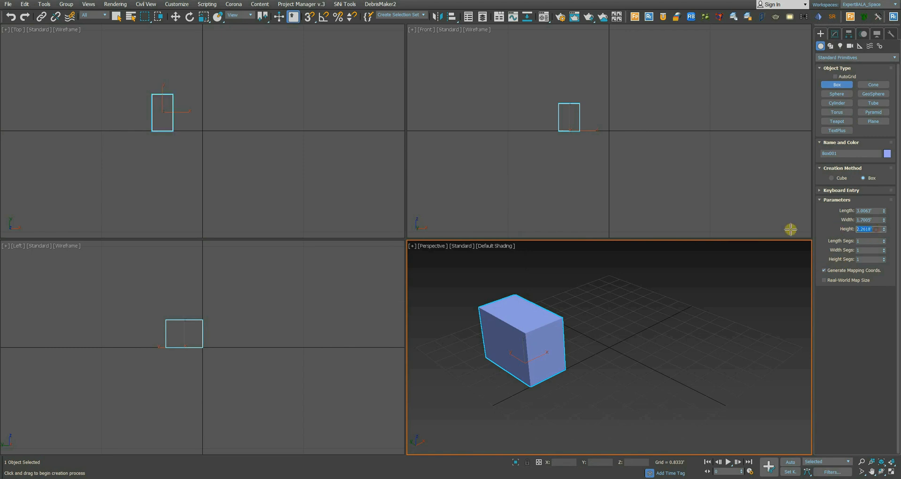
{"action": "type", "text": "5"}
{"action": "key", "text": "Return"}
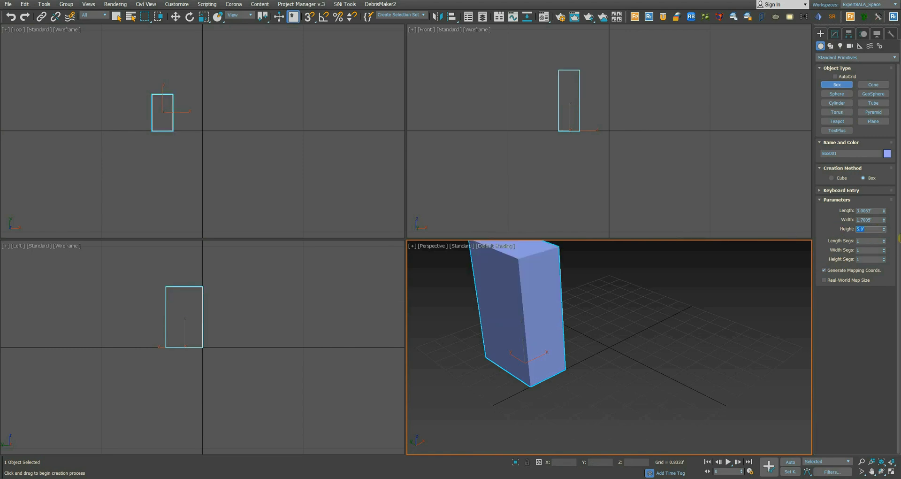
{"action": "middle_click_drag", "start_coordinate": [526, 302], "coordinate": [558, 337]}
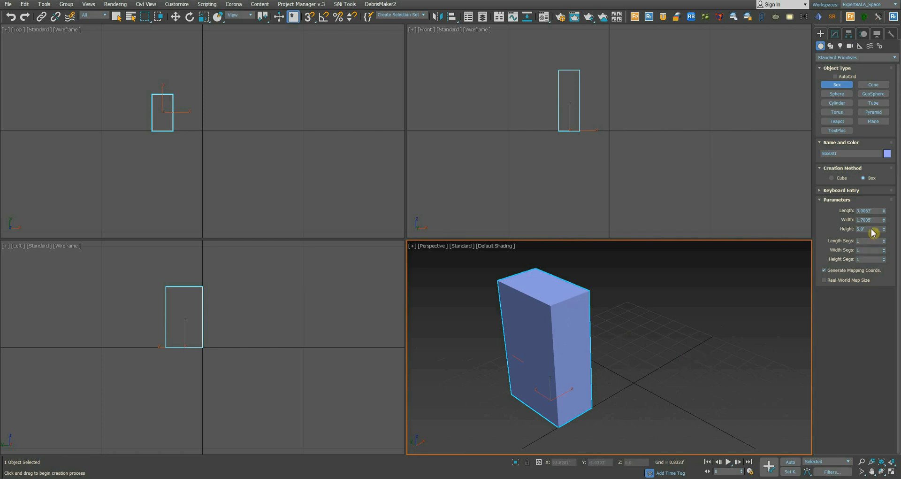
Reopen Units Setup to check the US Standard Decimal Feet display units, and accept them.
{"action": "left_click_drag", "start_coordinate": [872, 228], "coordinate": [789, 234]}
{"action": "key", "text": "alt+u"}
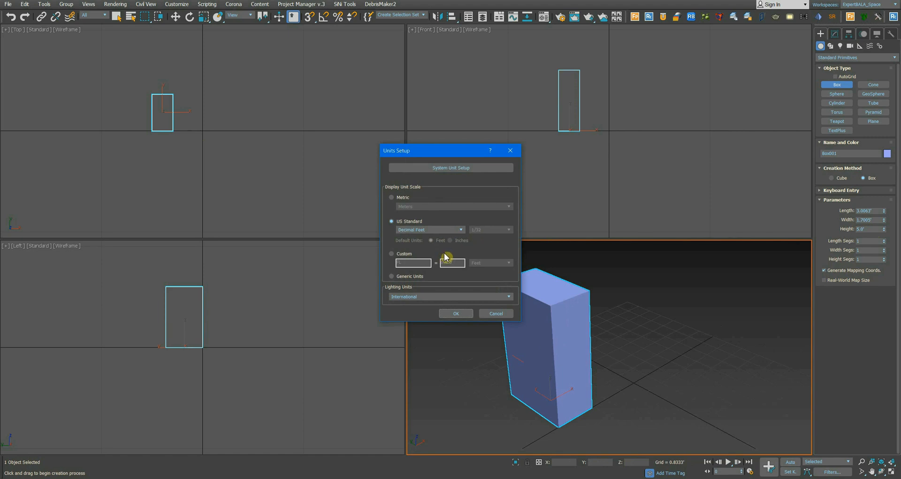
{"action": "left_click", "coordinate": [463, 312]}
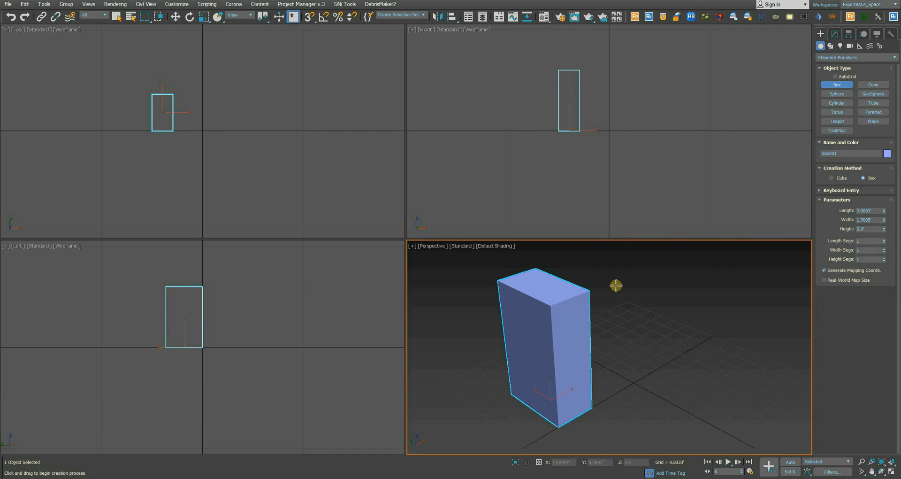
Reset the scene to an empty one without saving the box.
{"action": "left_click", "coordinate": [8, 4]}
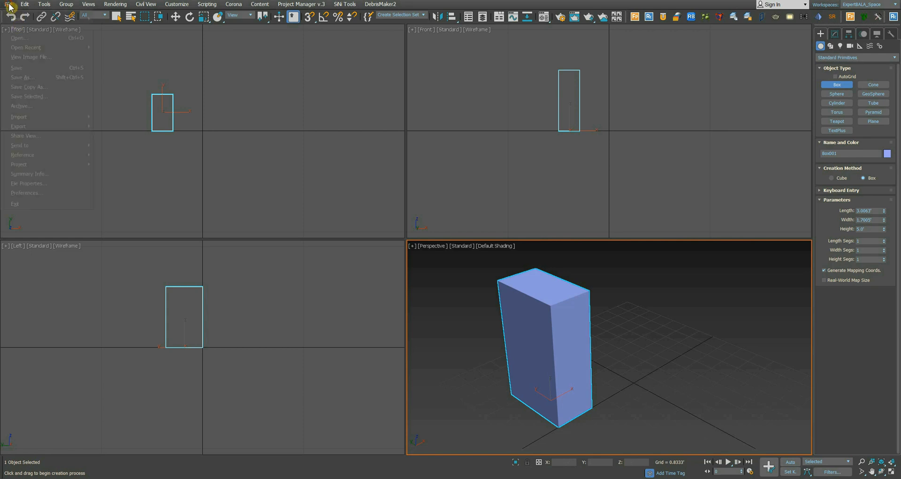
{"action": "left_click", "coordinate": [18, 29]}
{"action": "left_click", "coordinate": [446, 254]}
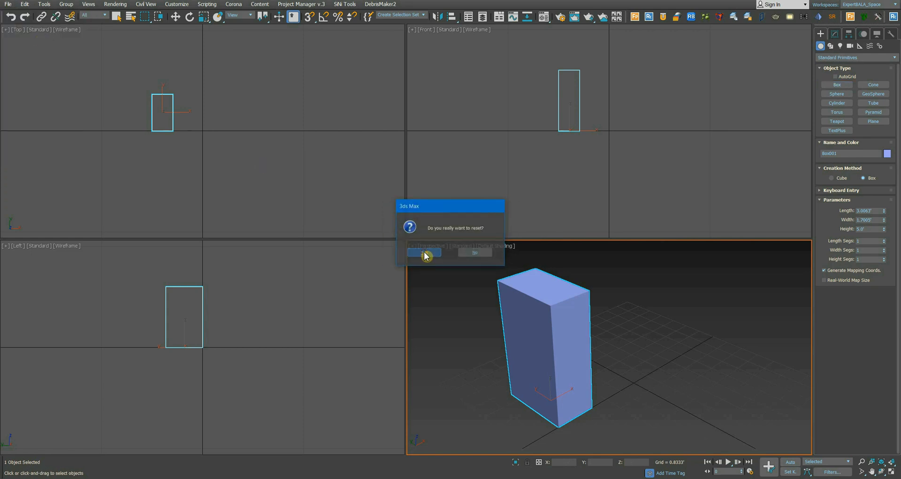
{"action": "left_click", "coordinate": [421, 253]}
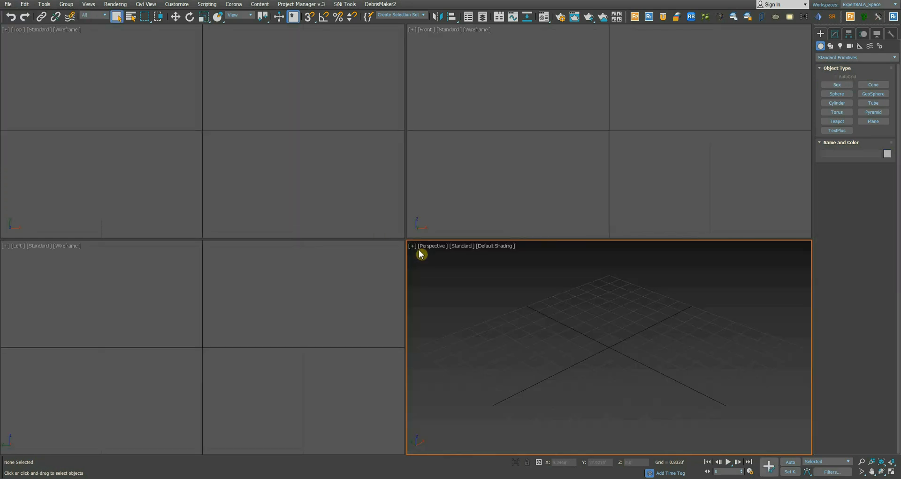
Review the project folder paths and the External Files path list in Configure Project Paths, and leave without changes.
{"action": "left_click", "coordinate": [344, 117]}
{"action": "left_click", "coordinate": [165, 6]}
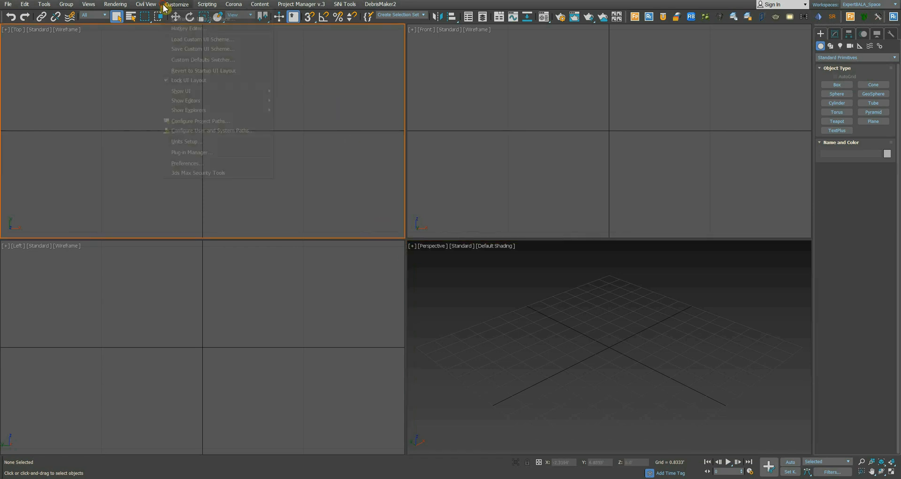
{"action": "left_click", "coordinate": [235, 121]}
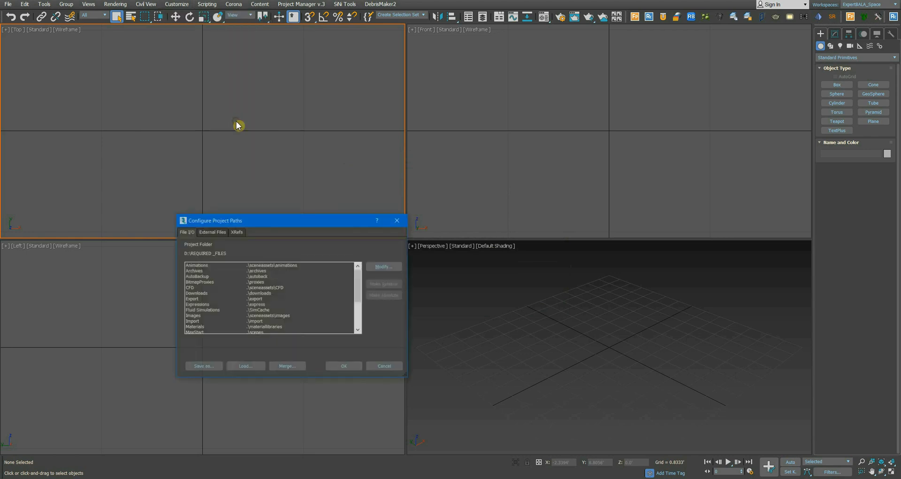
{"action": "left_click_drag", "start_coordinate": [286, 218], "coordinate": [268, 62]}
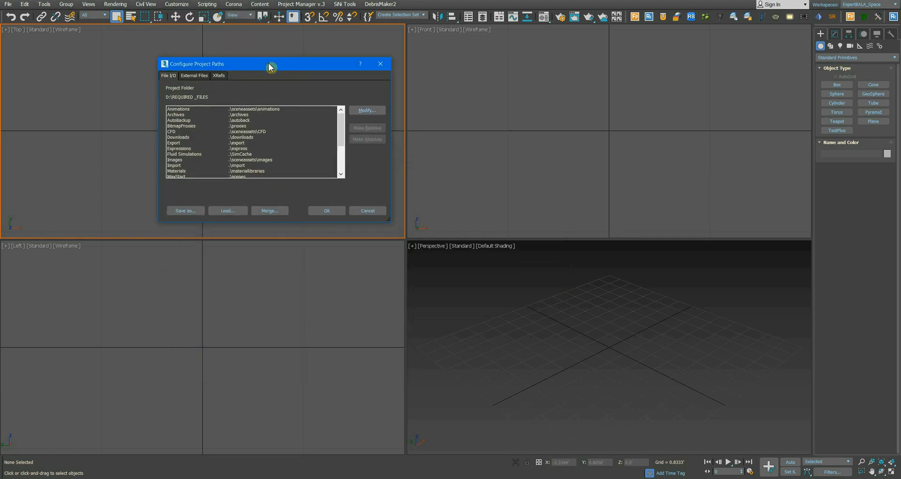
{"action": "left_click", "coordinate": [190, 75]}
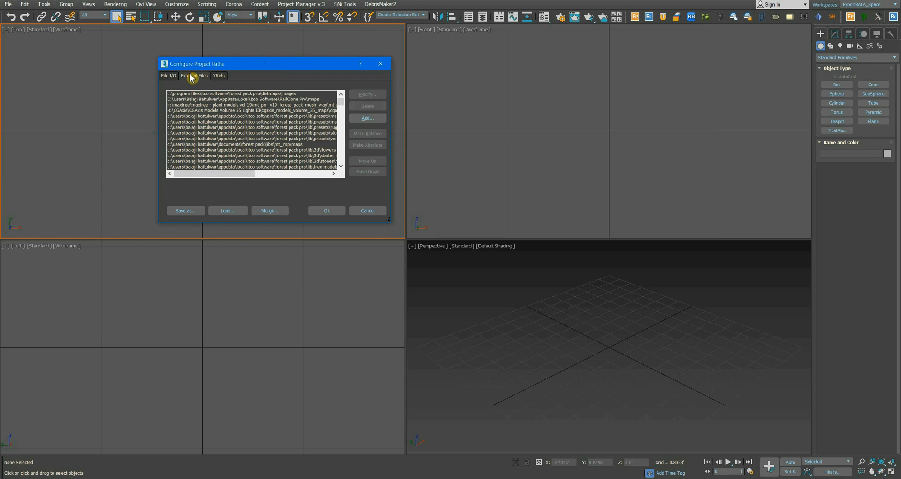
{"action": "left_click_drag", "start_coordinate": [340, 102], "coordinate": [342, 139]}
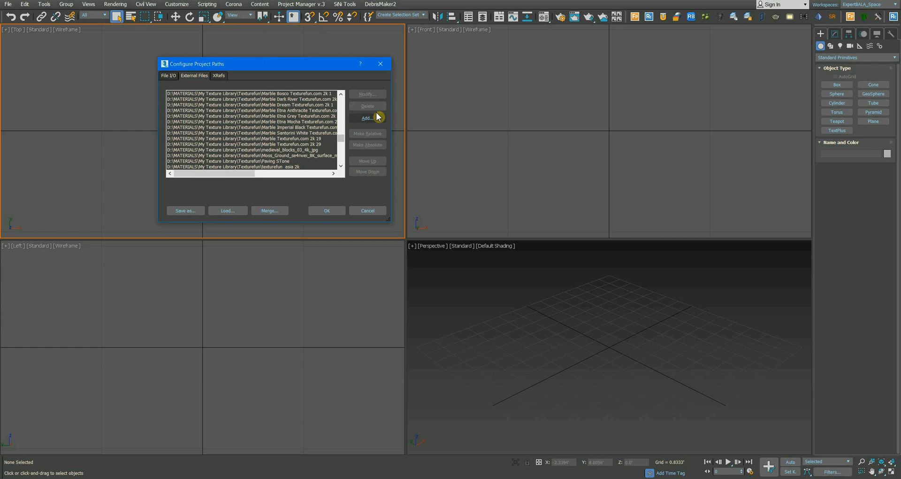
{"action": "left_click", "coordinate": [368, 211]}
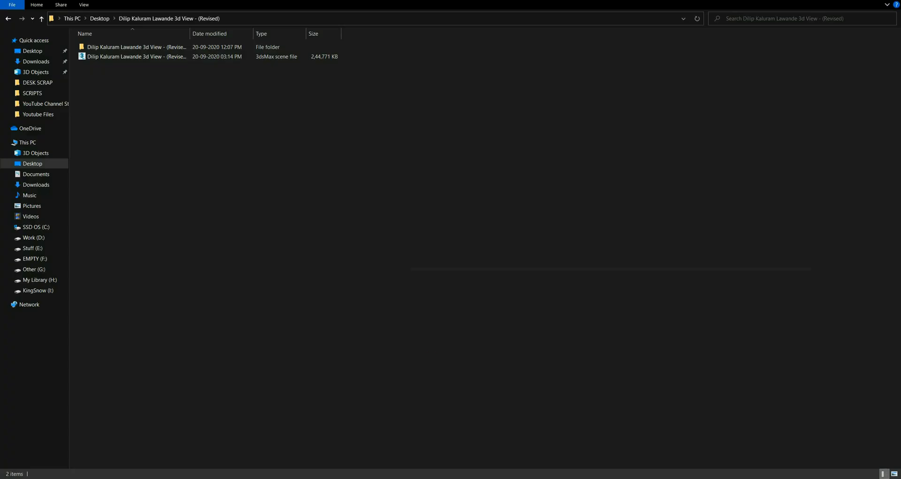
In File Explorer, browse the nested project folder down to Program Files and its Itoo Software subfolder, and return to 3ds Max.
{"action": "double_click", "coordinate": [109, 49]}
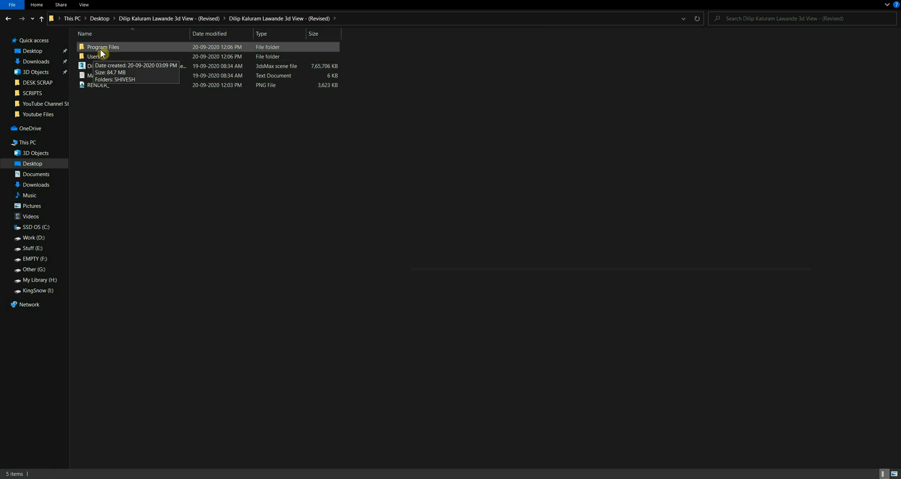
{"action": "double_click", "coordinate": [100, 49]}
{"action": "double_click", "coordinate": [113, 48]}
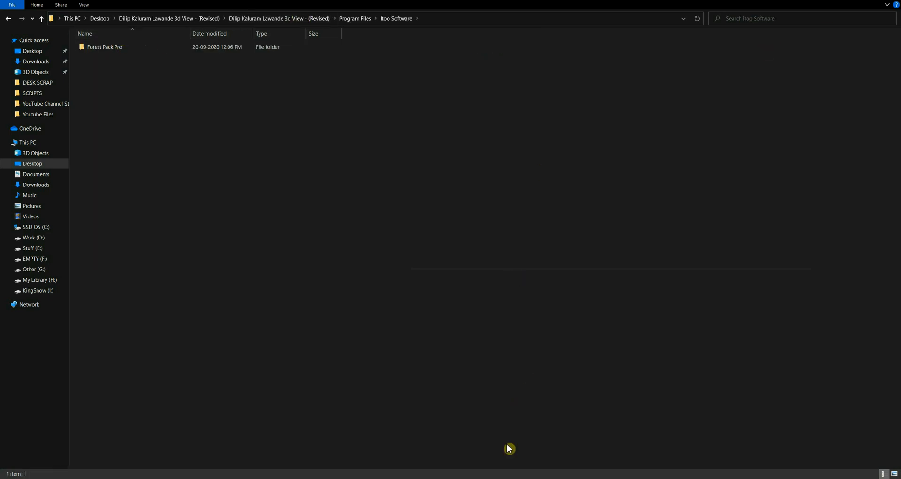
{"action": "mouse_move", "coordinate": [450, 473]}
{"action": "left_click", "coordinate": [432, 448]}
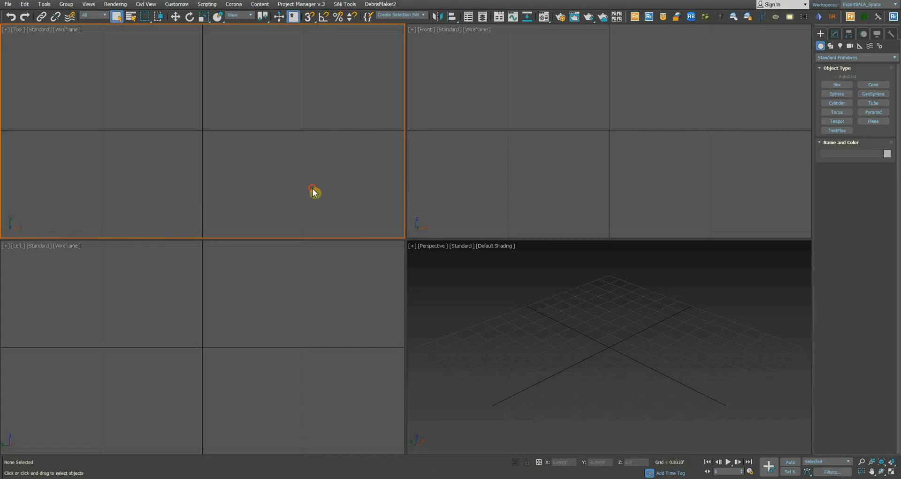
Add the revised 3D view project folder on the Desktop as an External Files path in Configure Project Paths.
{"action": "left_click", "coordinate": [176, 4]}
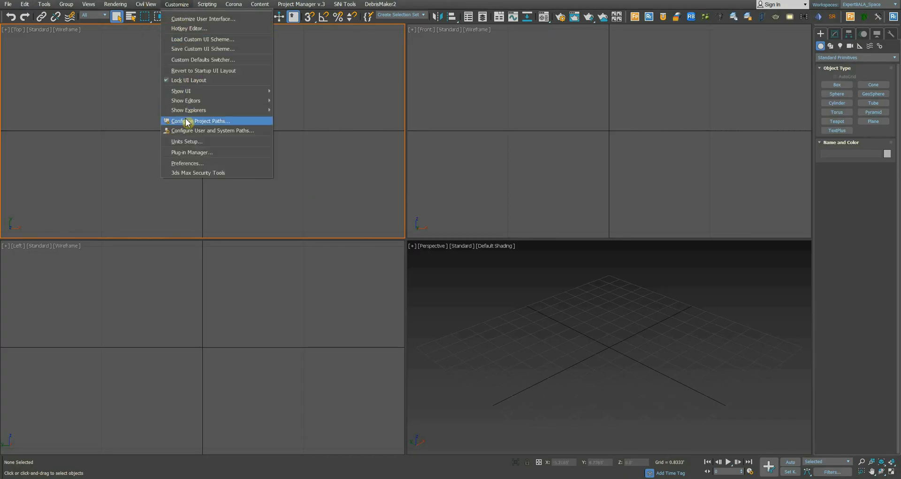
{"action": "left_click", "coordinate": [230, 121]}
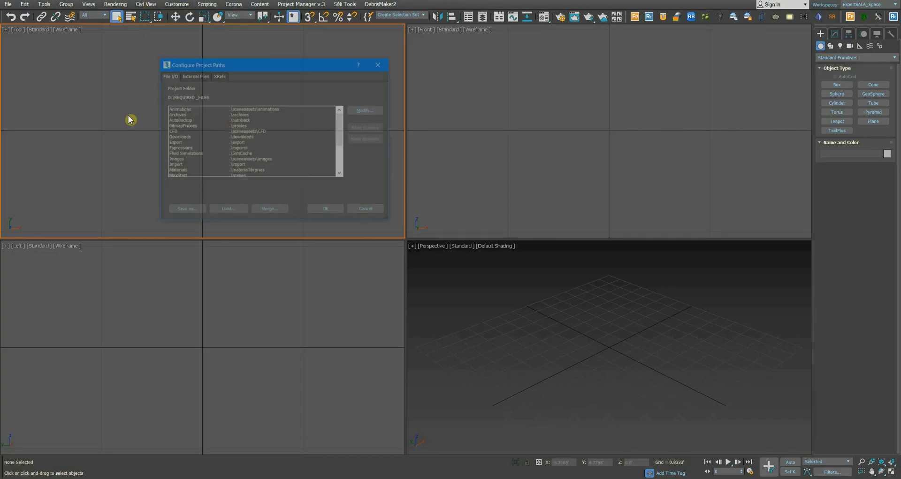
{"action": "left_click", "coordinate": [195, 75]}
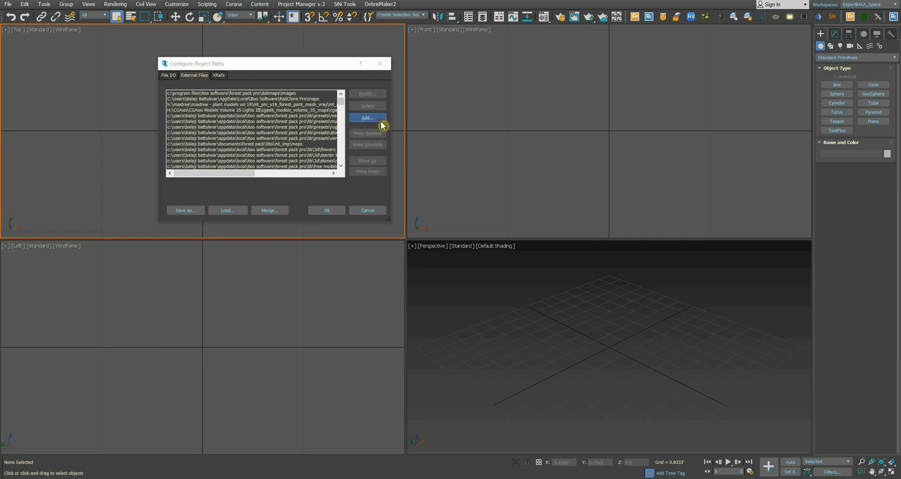
{"action": "left_click", "coordinate": [380, 118]}
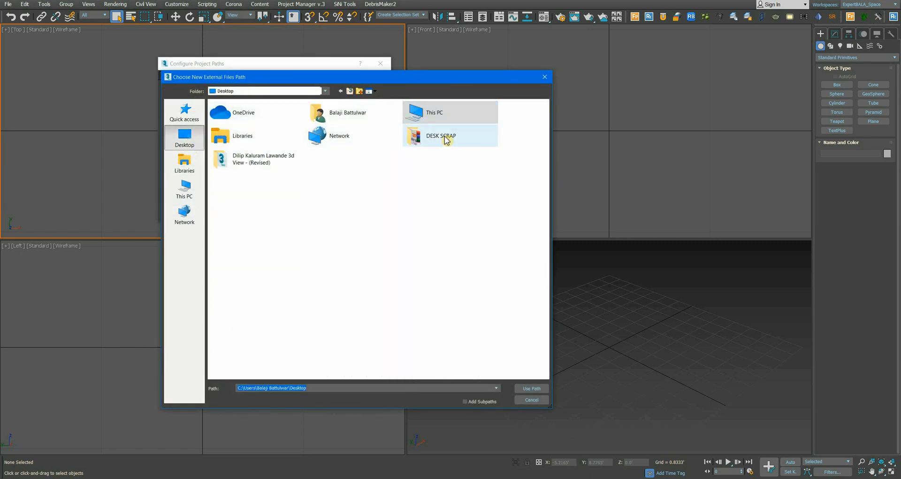
{"action": "double_click", "coordinate": [248, 166]}
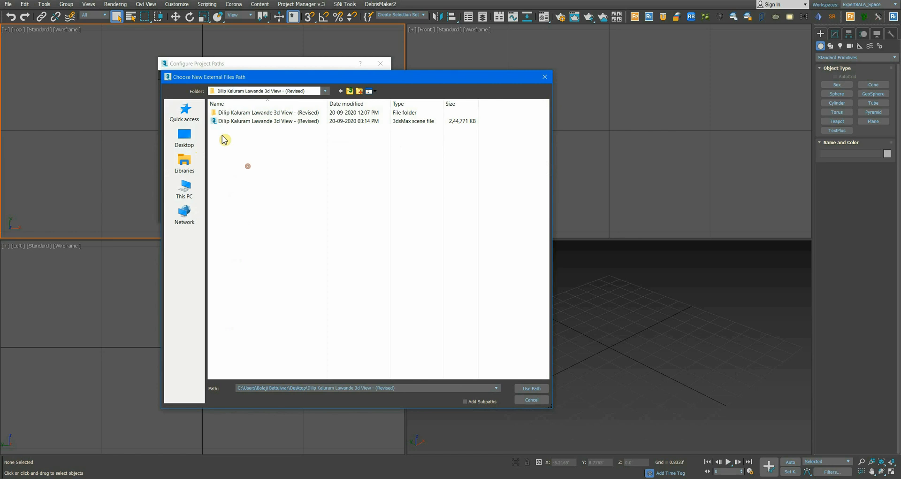
{"action": "double_click", "coordinate": [257, 121]}
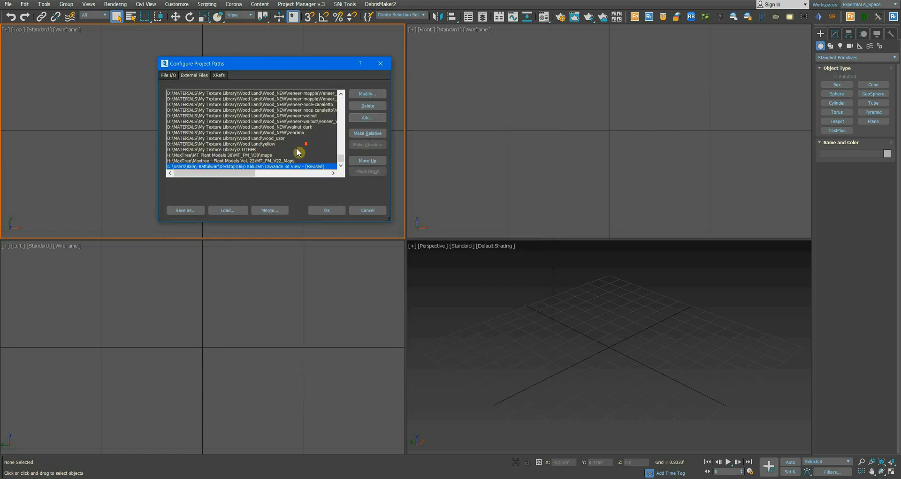
Modify the added External Files path to point to the Users folder inside the nested project folder, and leave the path configuration.
{"action": "left_click", "coordinate": [367, 94]}
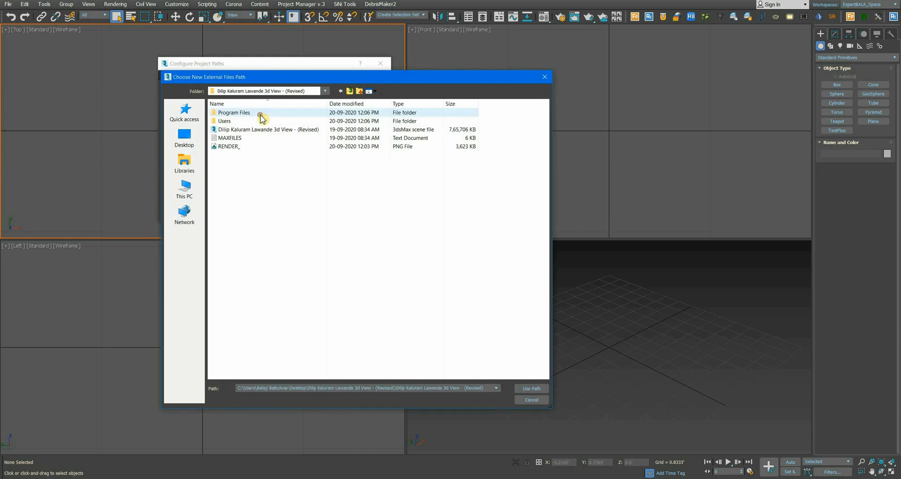
{"action": "left_click", "coordinate": [237, 122]}
{"action": "double_click", "coordinate": [236, 123]}
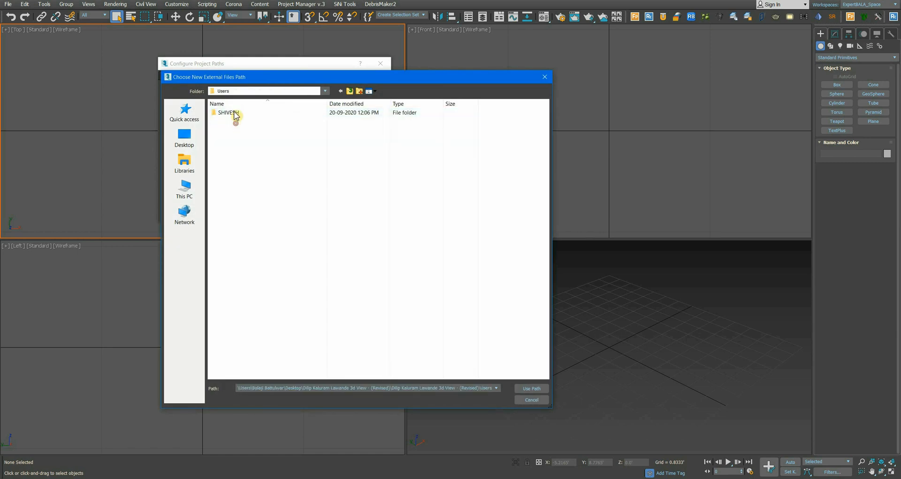
{"action": "left_click", "coordinate": [532, 389]}
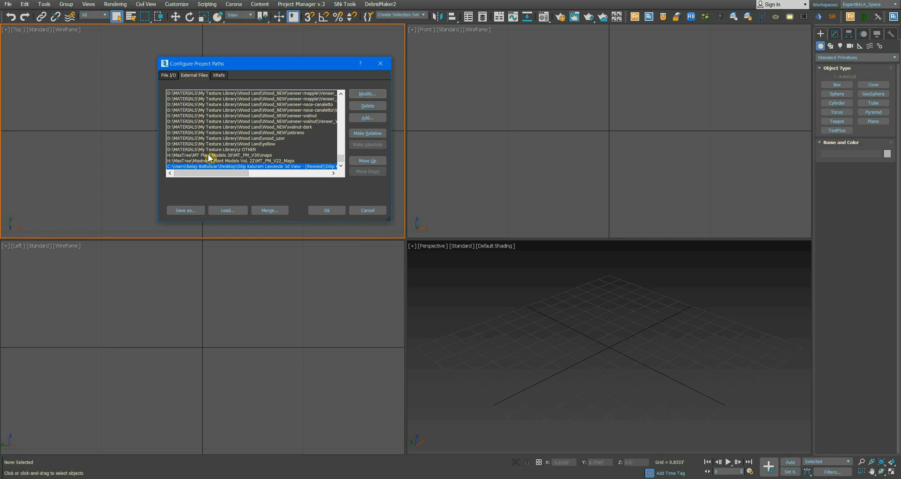
{"action": "key", "text": "Escape"}
Open the Gamma/LUT Setup preferences and switch Enable Gamma/LUT Correction off and back on.
{"action": "left_click", "coordinate": [107, 5]}
{"action": "left_click", "coordinate": [350, 180]}
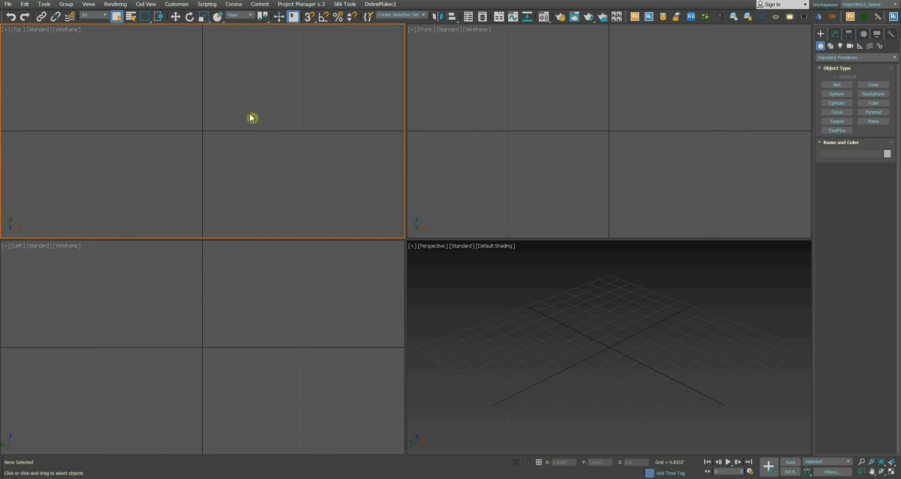
{"action": "left_click", "coordinate": [114, 5]}
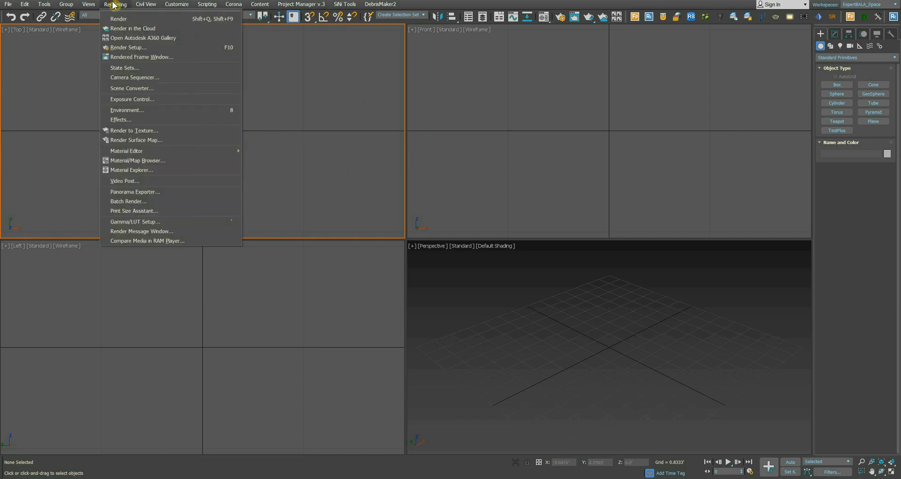
{"action": "left_click", "coordinate": [171, 222]}
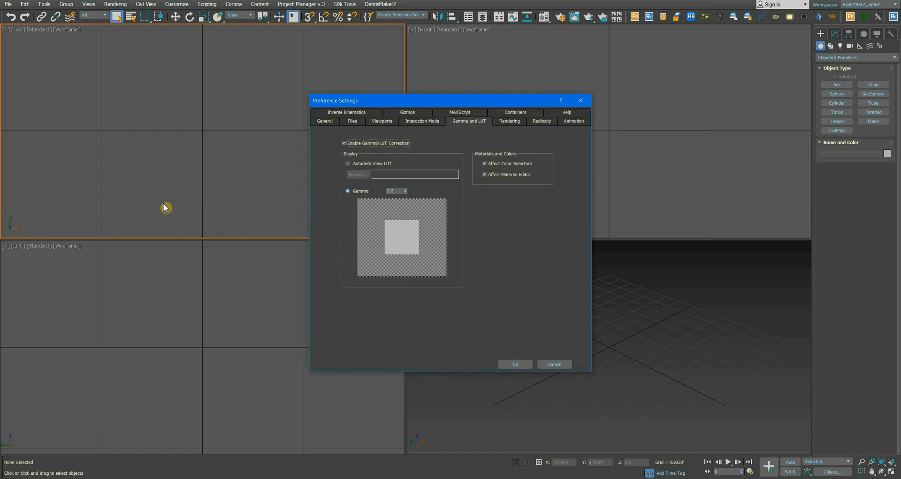
{"action": "left_click", "coordinate": [345, 143]}
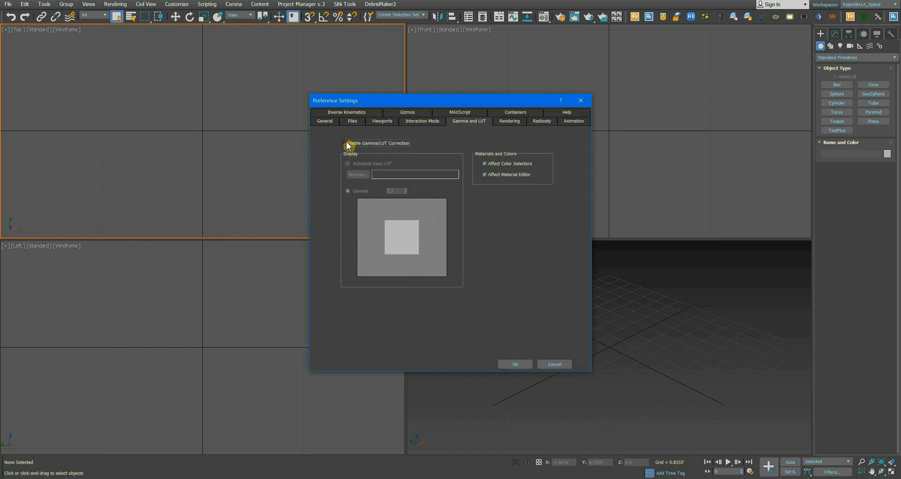
{"action": "left_click", "coordinate": [346, 143]}
Try a display gamma of 1.0 and restore it to 2.2.
{"action": "left_click_drag", "start_coordinate": [398, 191], "coordinate": [341, 191]}
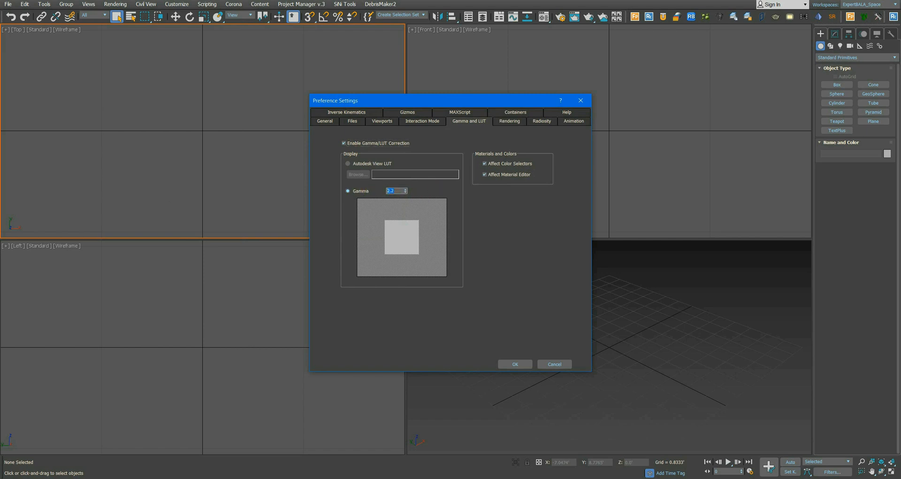
{"action": "type", "text": "1.0"}
{"action": "key", "text": "Return"}
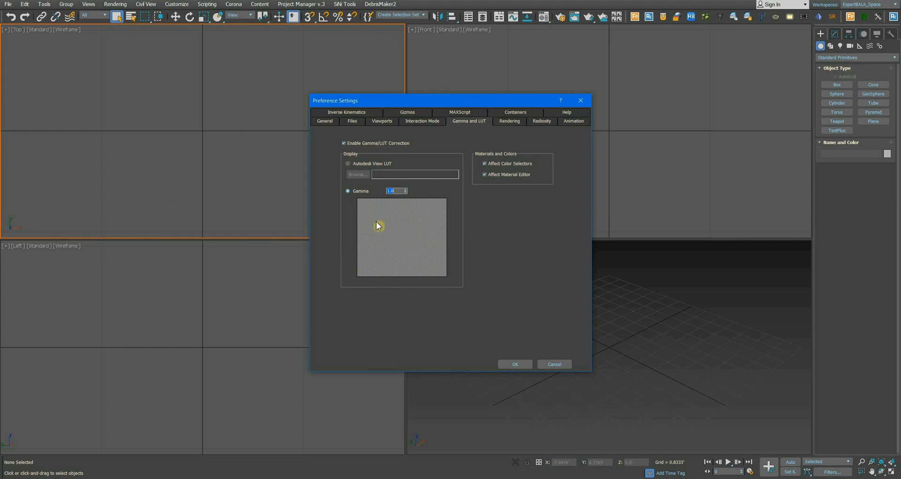
{"action": "type", "text": "2.2"}
{"action": "key", "text": "Return"}
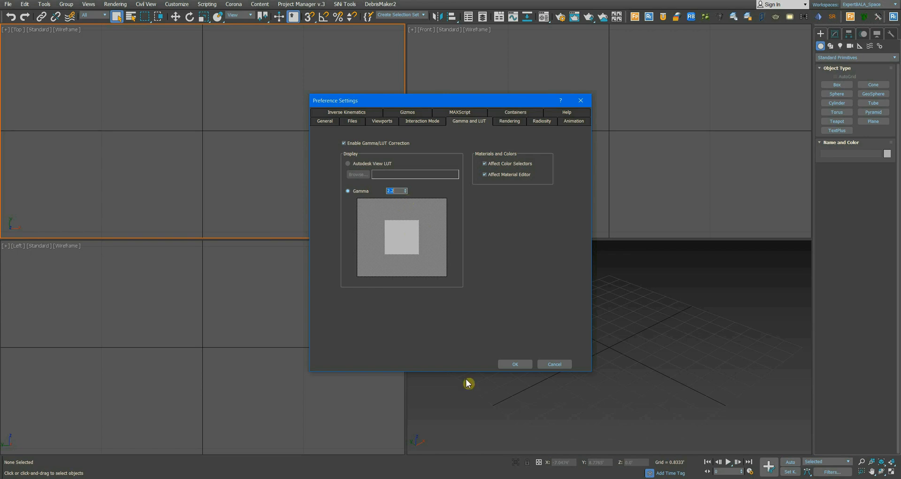
Switch to the browser and read the Autodesk AREA article on linear workflow and gamma correction, including its recommended Gamma and LUT settings.
{"action": "key", "text": "alt+Tab"}
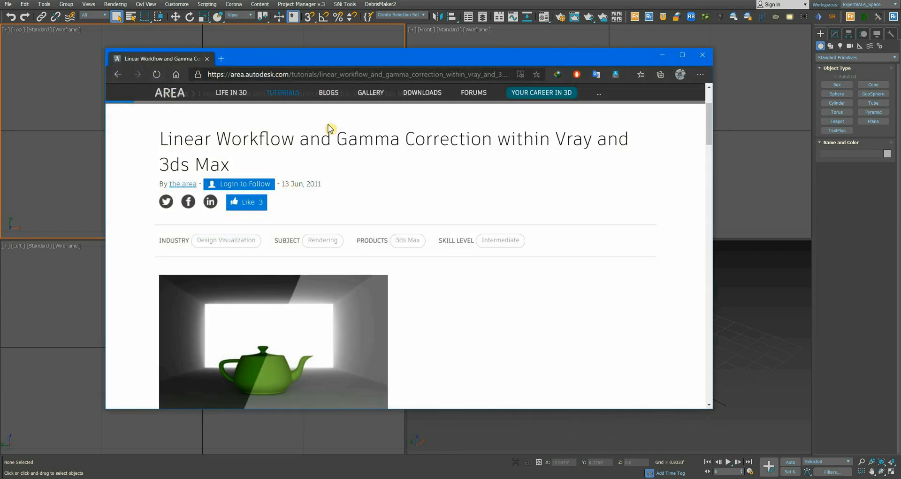
{"action": "left_click_drag", "start_coordinate": [160, 145], "coordinate": [610, 140]}
{"action": "left_click", "coordinate": [159, 170]}
{"action": "scroll", "coordinate": [436, 259], "scroll_direction": "down", "scroll_amount": 8}
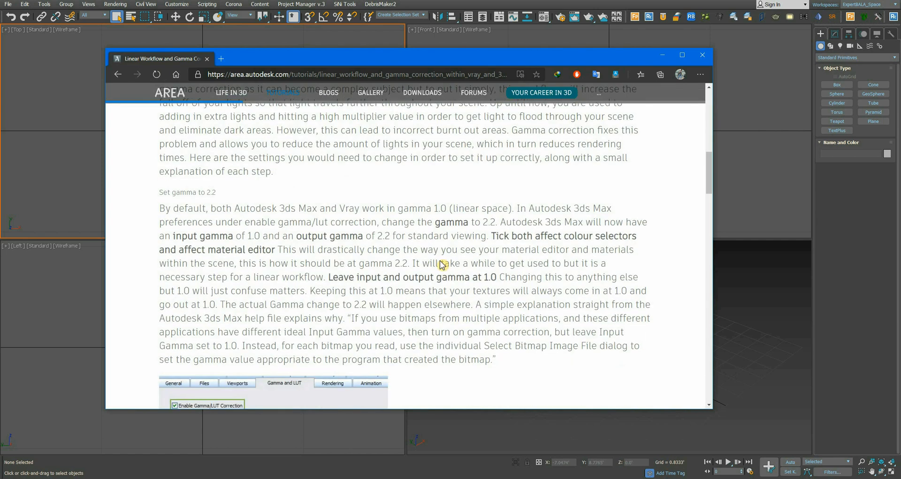
{"action": "scroll", "coordinate": [439, 268], "scroll_direction": "up", "scroll_amount": 6}
{"action": "scroll", "coordinate": [418, 282], "scroll_direction": "up", "scroll_amount": 1}
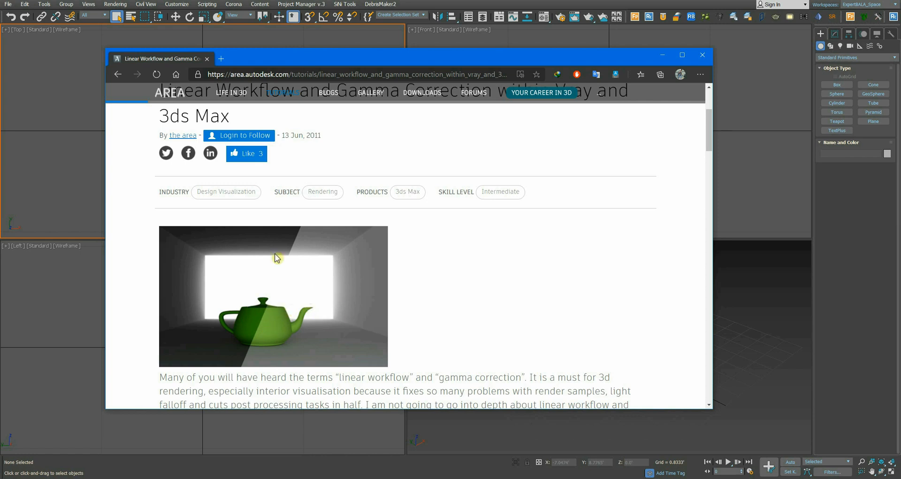
{"action": "scroll", "coordinate": [265, 261], "scroll_direction": "down", "scroll_amount": 1}
{"action": "scroll", "coordinate": [266, 263], "scroll_direction": "down", "scroll_amount": 3}
{"action": "scroll", "coordinate": [289, 251], "scroll_direction": "down", "scroll_amount": 2}
{"action": "scroll", "coordinate": [289, 249], "scroll_direction": "up", "scroll_amount": 3}
{"action": "scroll", "coordinate": [289, 249], "scroll_direction": "up", "scroll_amount": 1}
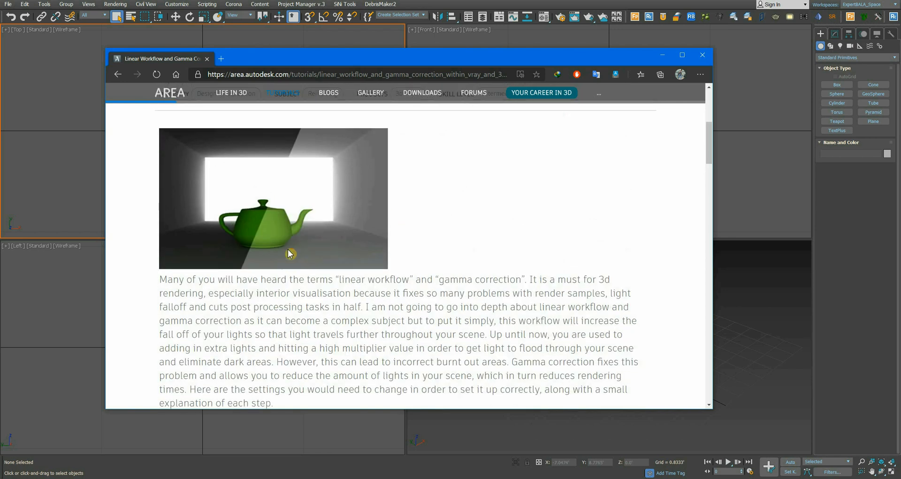
{"action": "scroll", "coordinate": [263, 251], "scroll_direction": "down", "scroll_amount": 4}
{"action": "scroll", "coordinate": [294, 263], "scroll_direction": "down", "scroll_amount": 5}
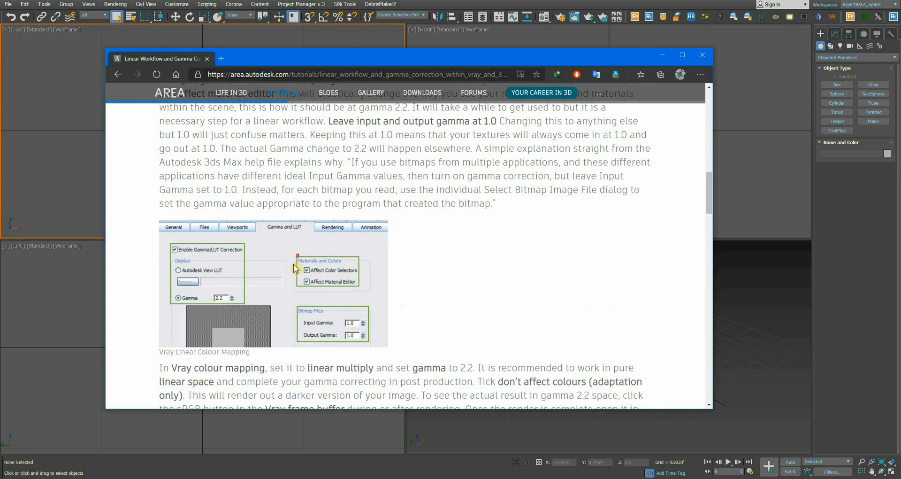
{"action": "scroll", "coordinate": [442, 289], "scroll_direction": "up", "scroll_amount": 9}
Return to the Gamma and LUT preferences in 3ds Max and enter a display gamma of 2.2.
{"action": "left_click", "coordinate": [663, 55]}
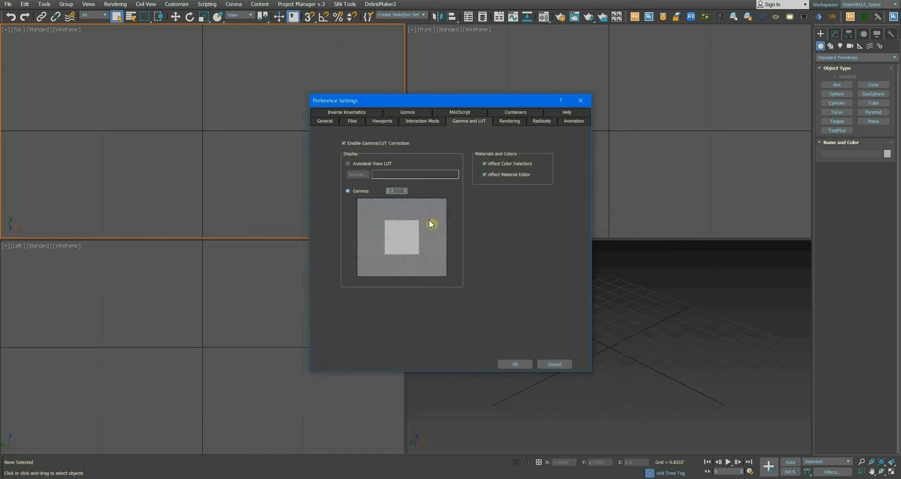
{"action": "double_click", "coordinate": [393, 190]}
{"action": "type", "text": "2."}
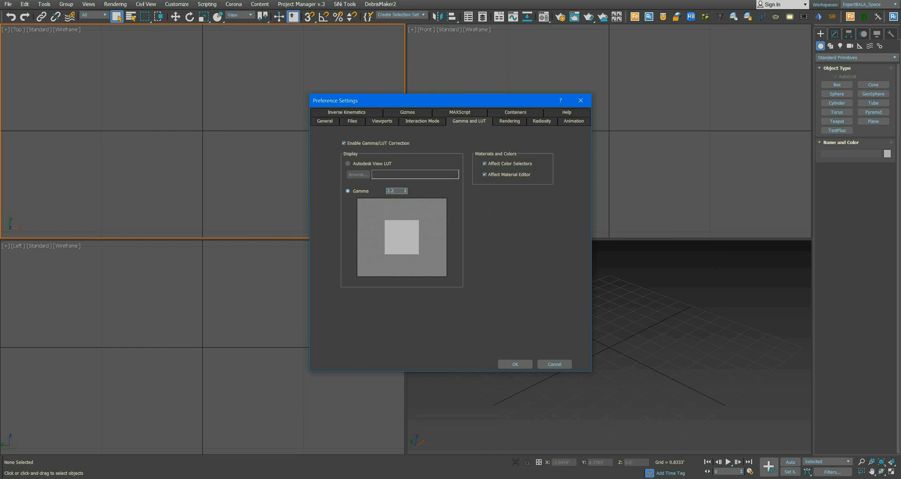